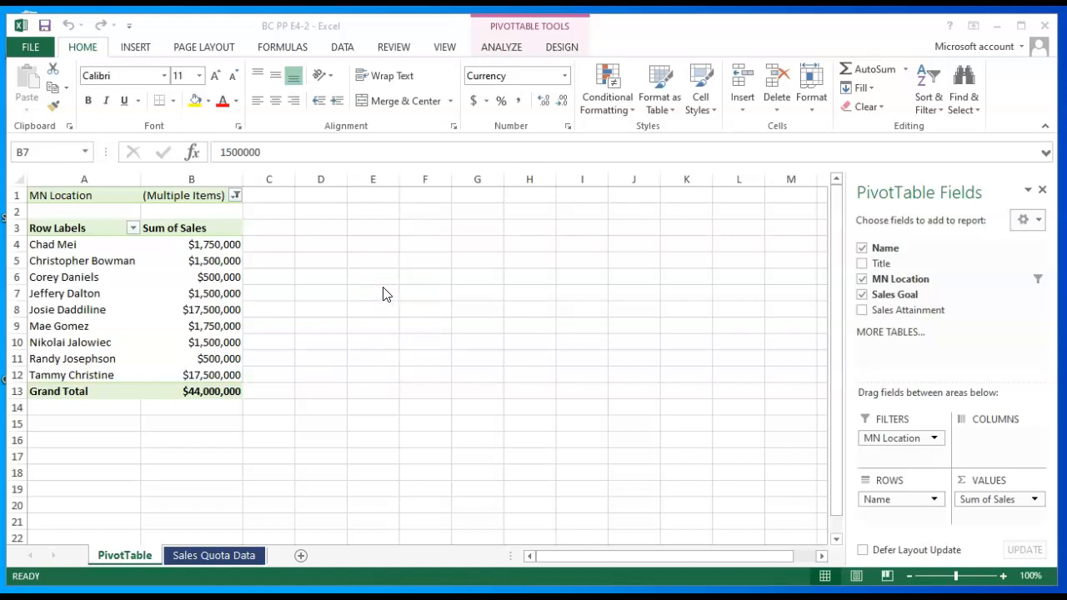
- Save a copy of the workbook under the file name BC PP E4-3
key("F12")
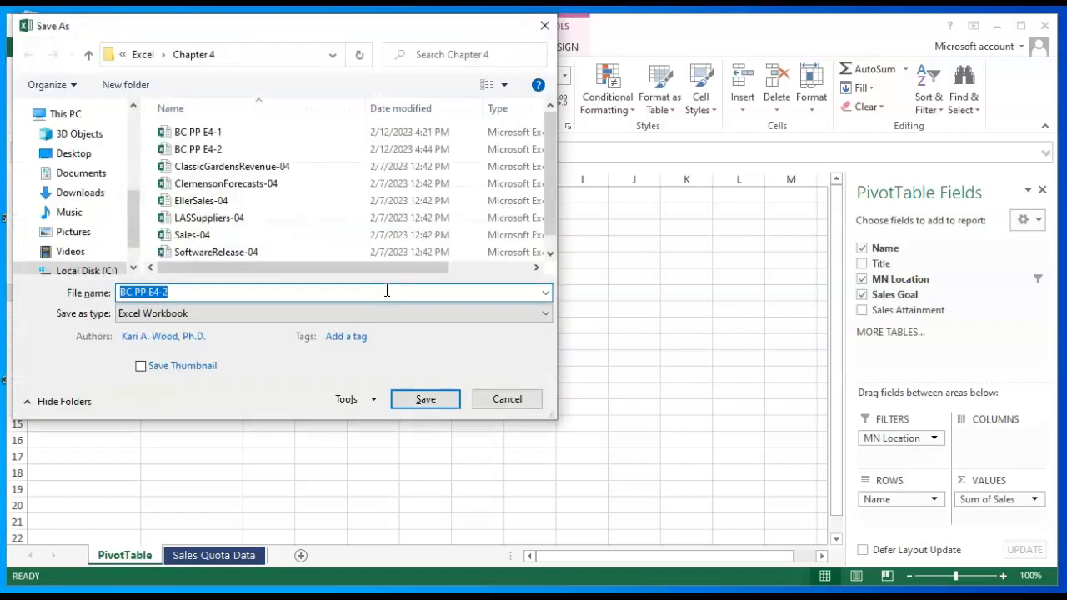
left_click(206, 292)
key("BackSpace")
type("3")
left_click(424, 398)
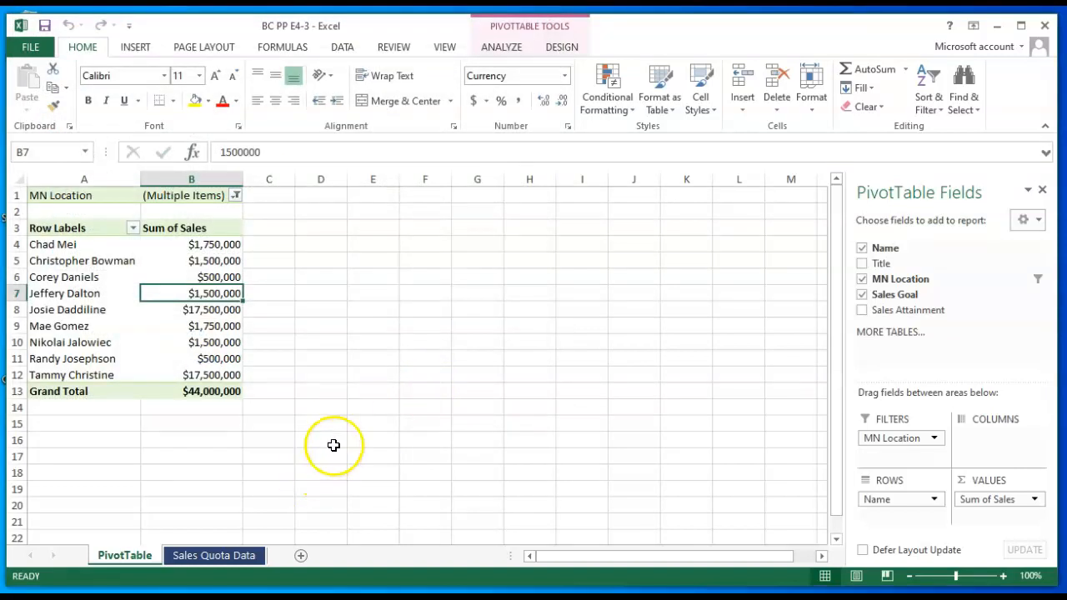
- Turn off the total row of the table on the Sales Quota Data sheet
left_click(212, 558)
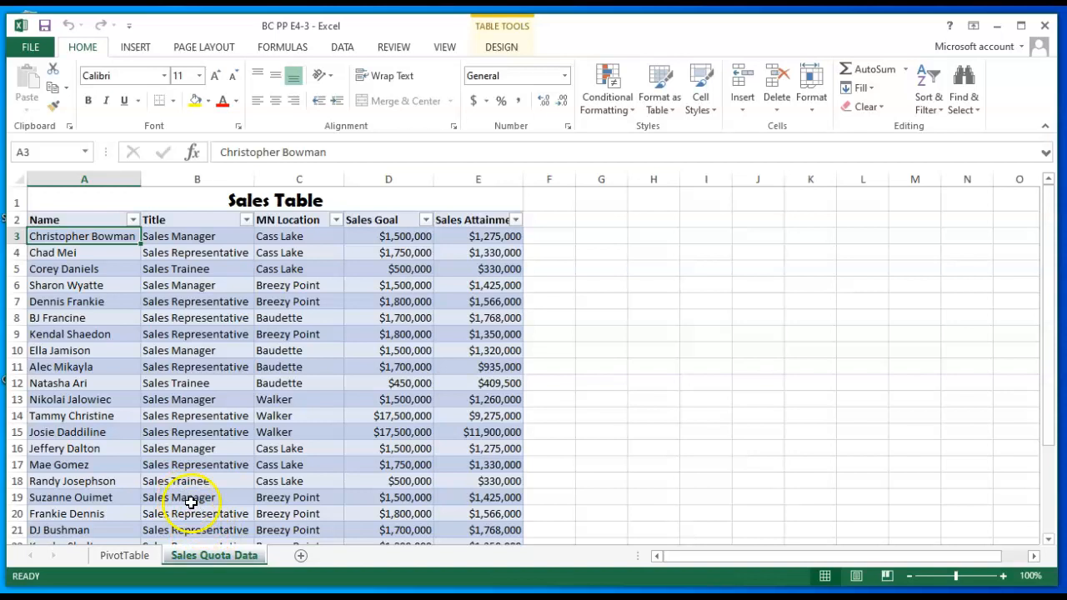
left_click(286, 318)
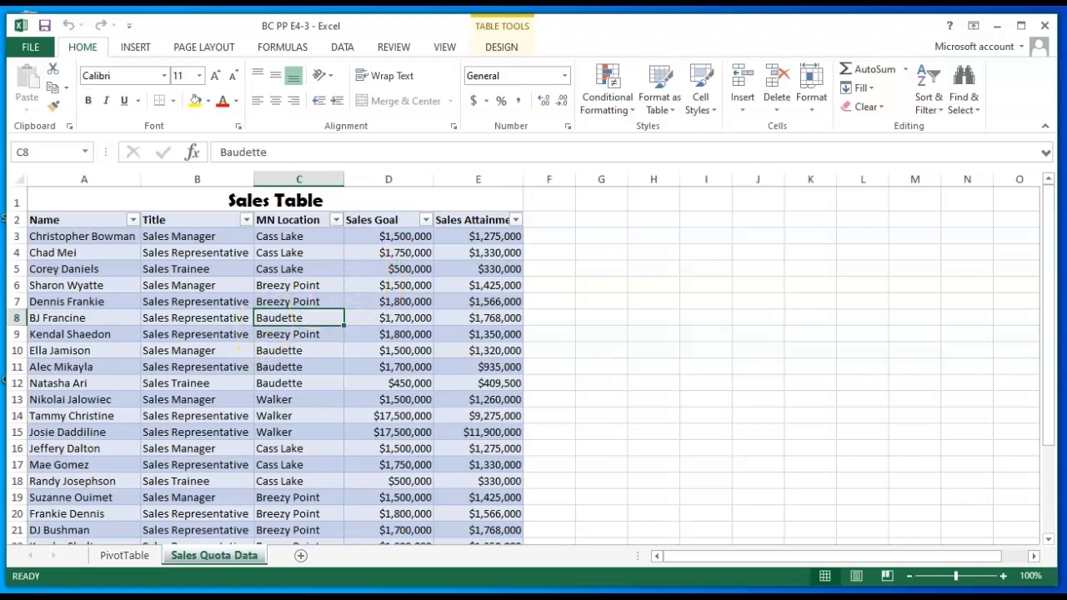
left_click(502, 49)
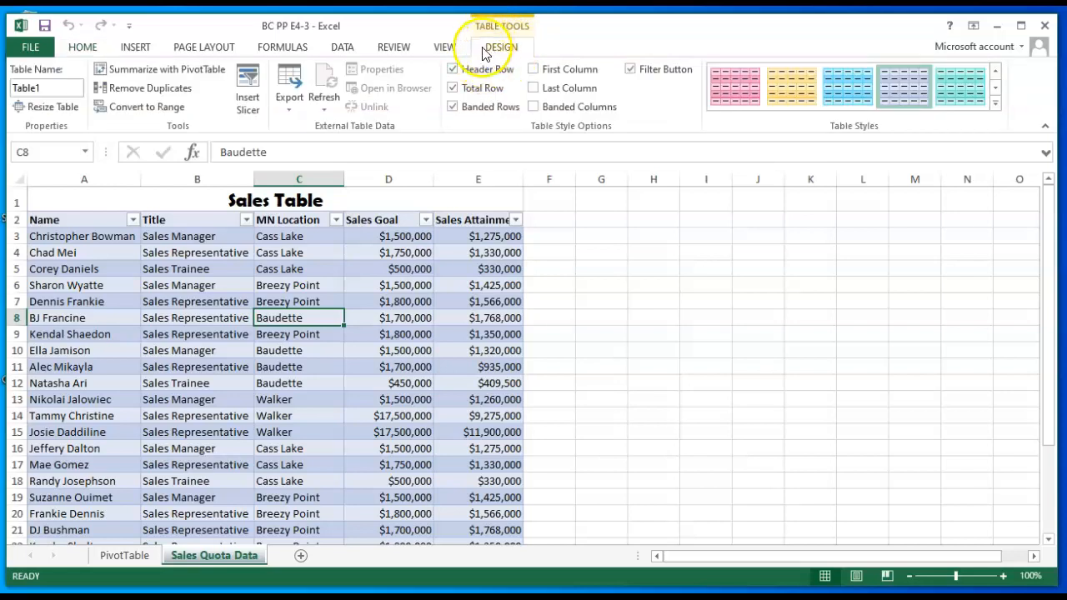
left_click(452, 89)
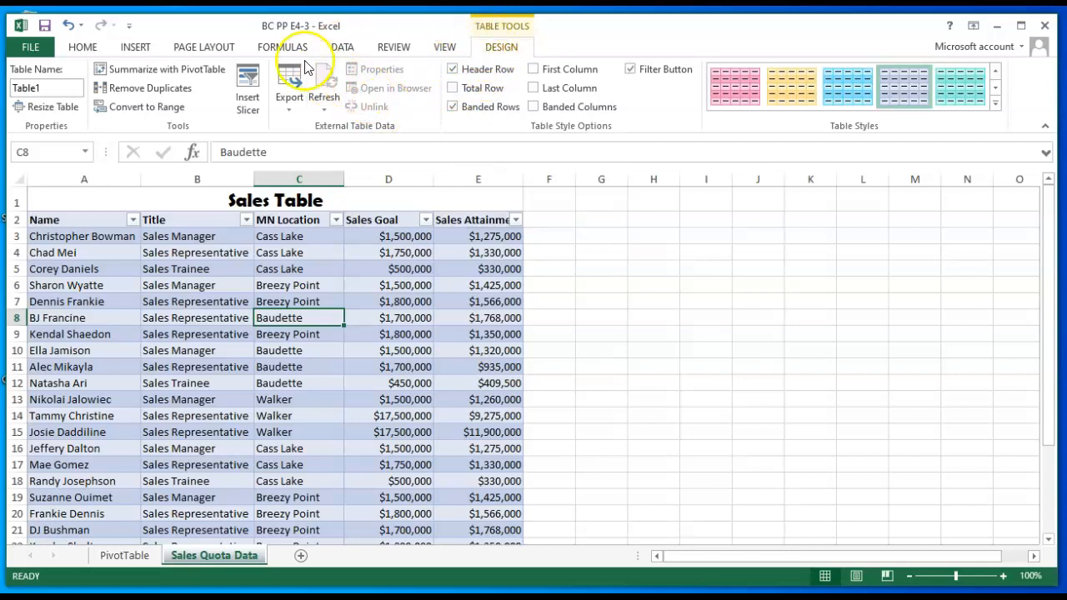
- Convert the Sales Quota Data table to a normal range of cells
left_click(139, 111)
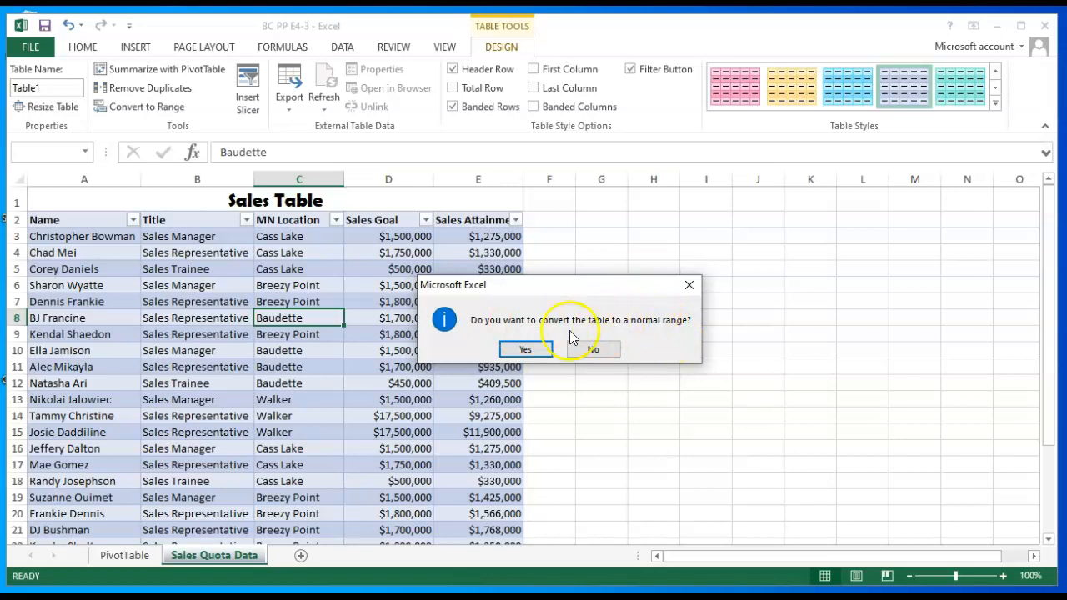
left_click(539, 350)
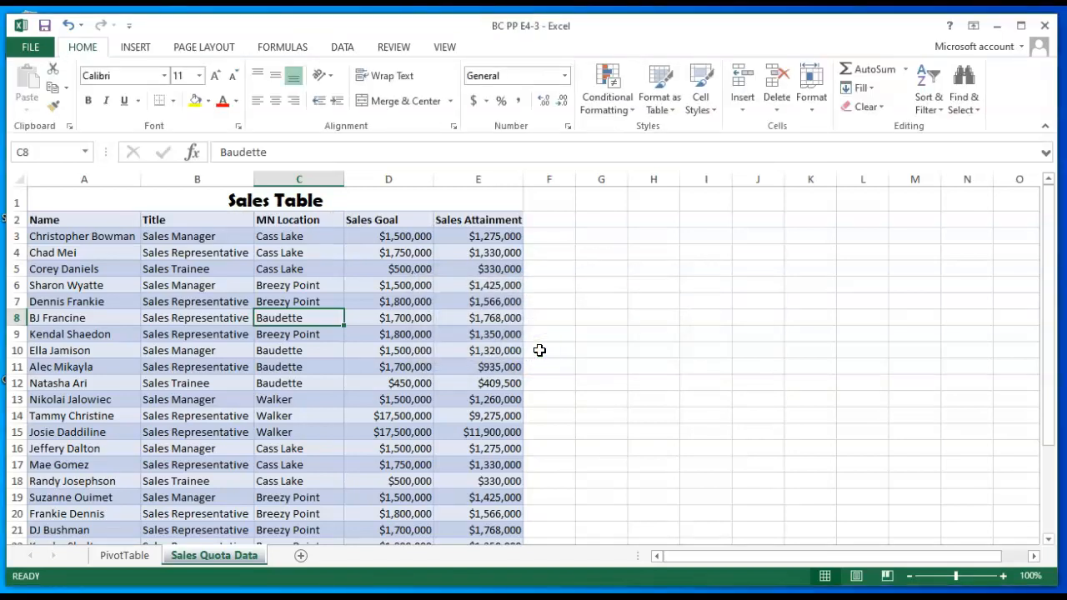
left_click(569, 303)
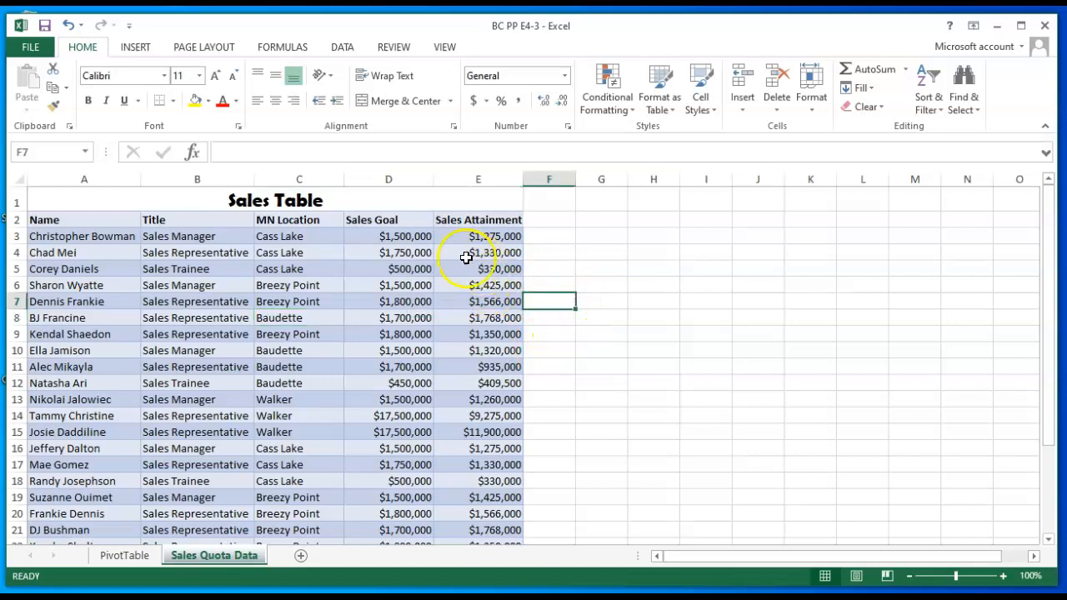
- Remove the fill color from cells A2:E25 by setting them to No Fill
left_click_drag(95, 220, 453, 500)
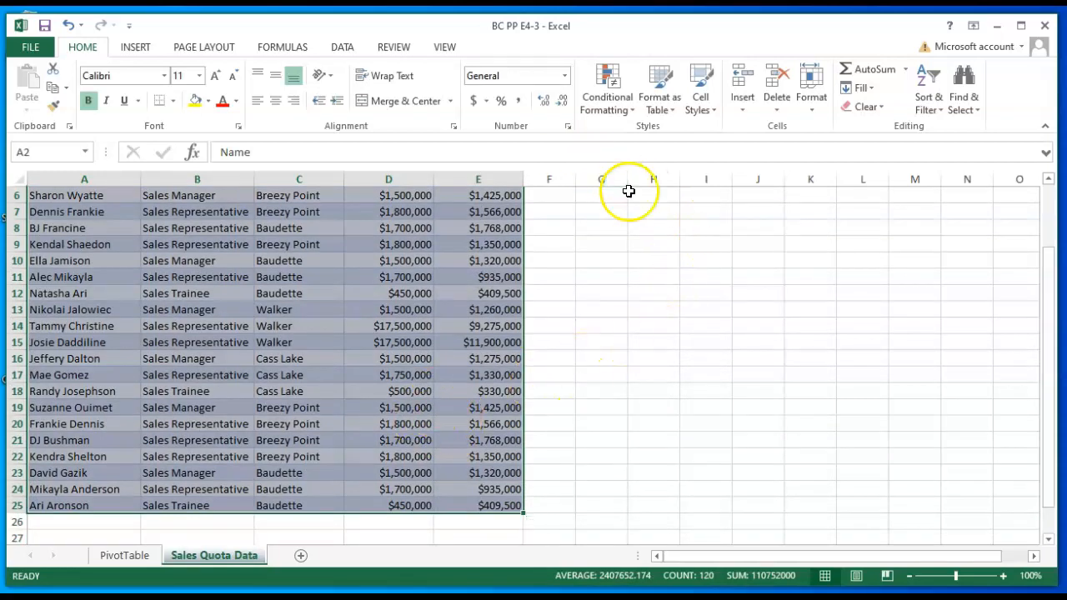
left_click(91, 52)
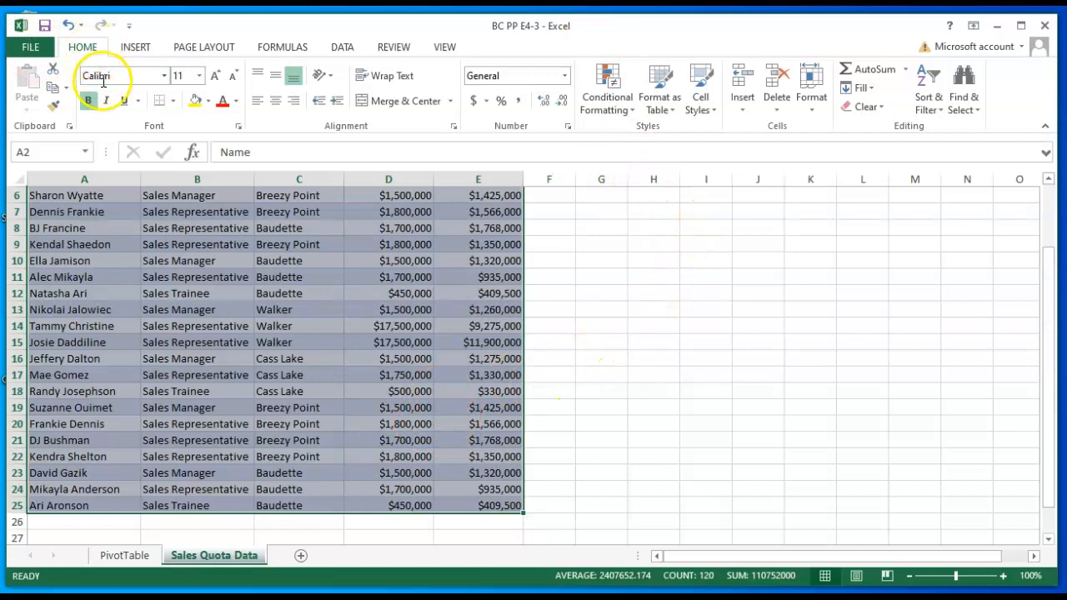
left_click(208, 102)
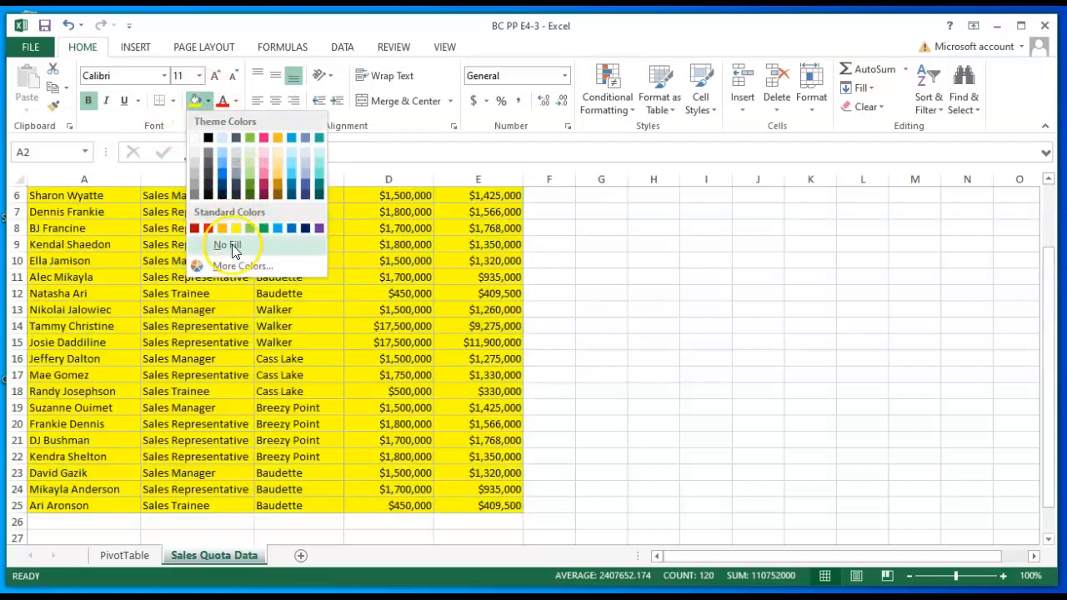
left_click(232, 246)
scroll(232, 248, "up", 2)
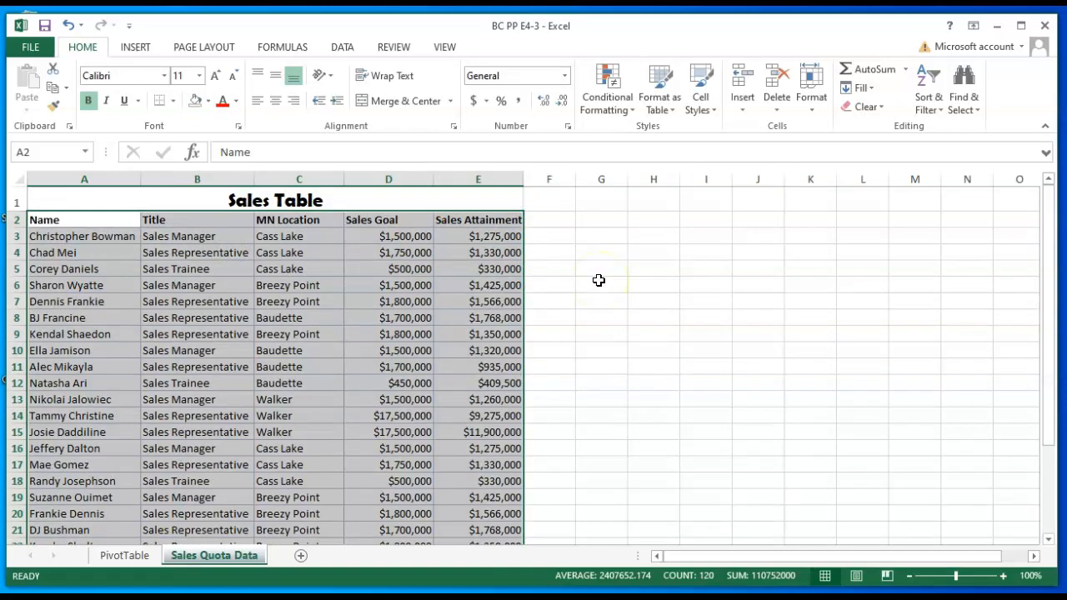
left_click(573, 295)
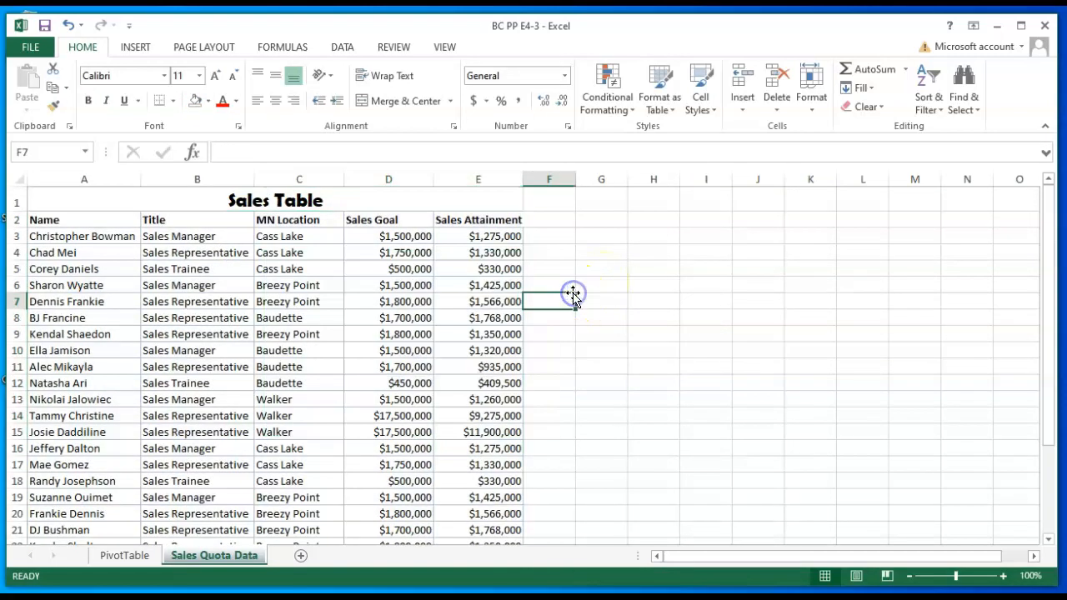
- Set up a sort of the sales data by MN Location, on values, from A to Z
left_click(299, 286)
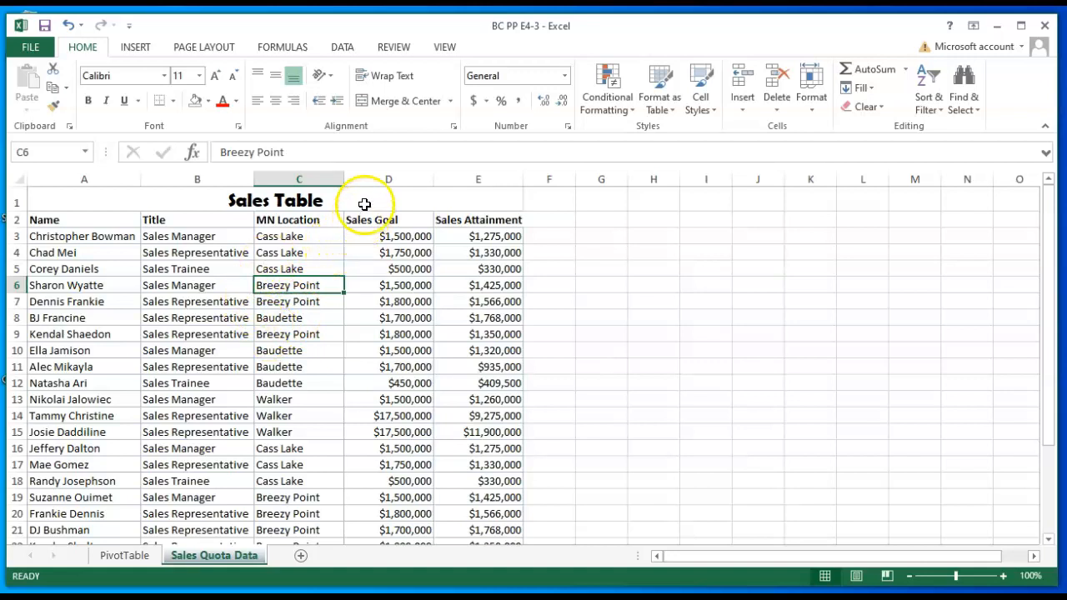
left_click(342, 48)
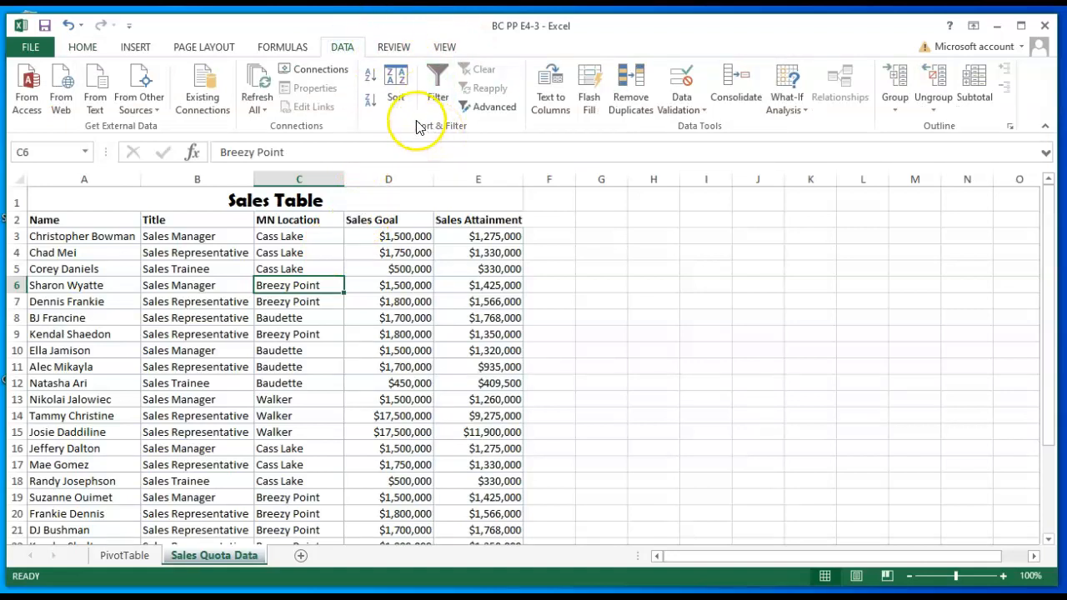
left_click(396, 80)
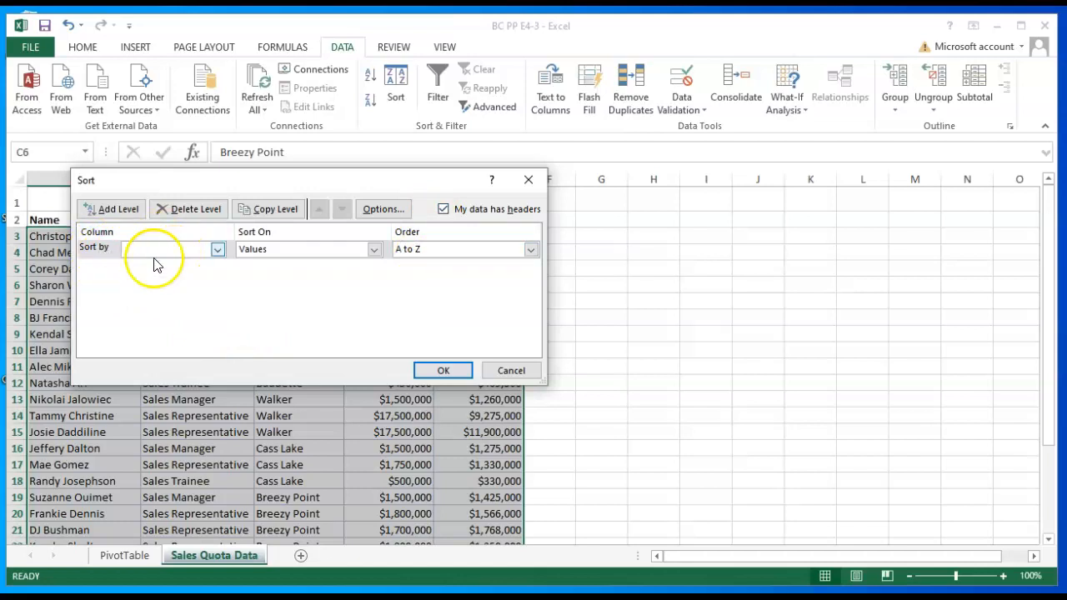
left_click(217, 249)
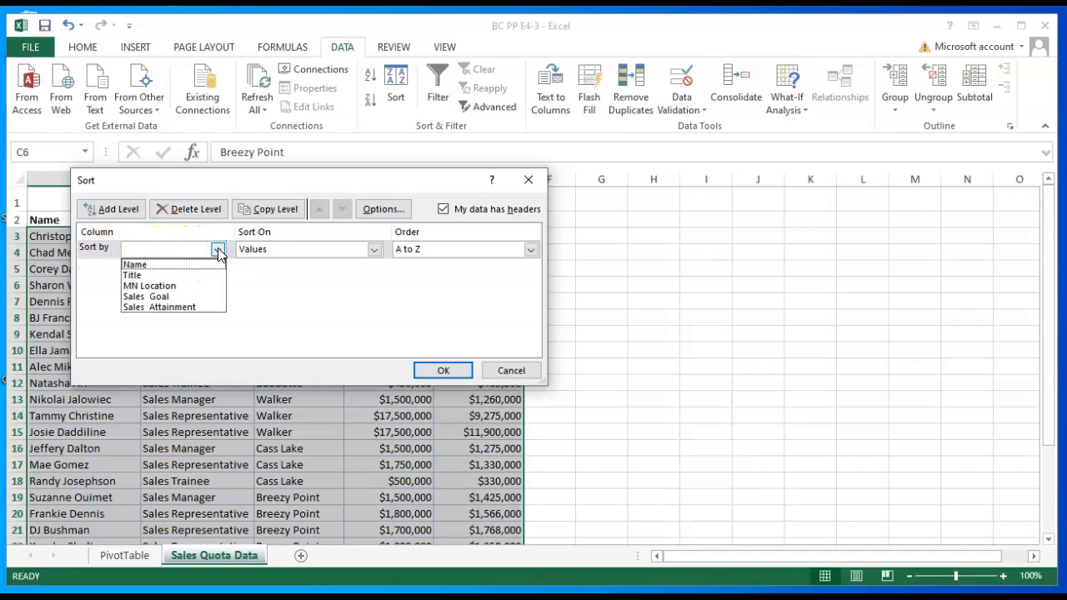
left_click(163, 286)
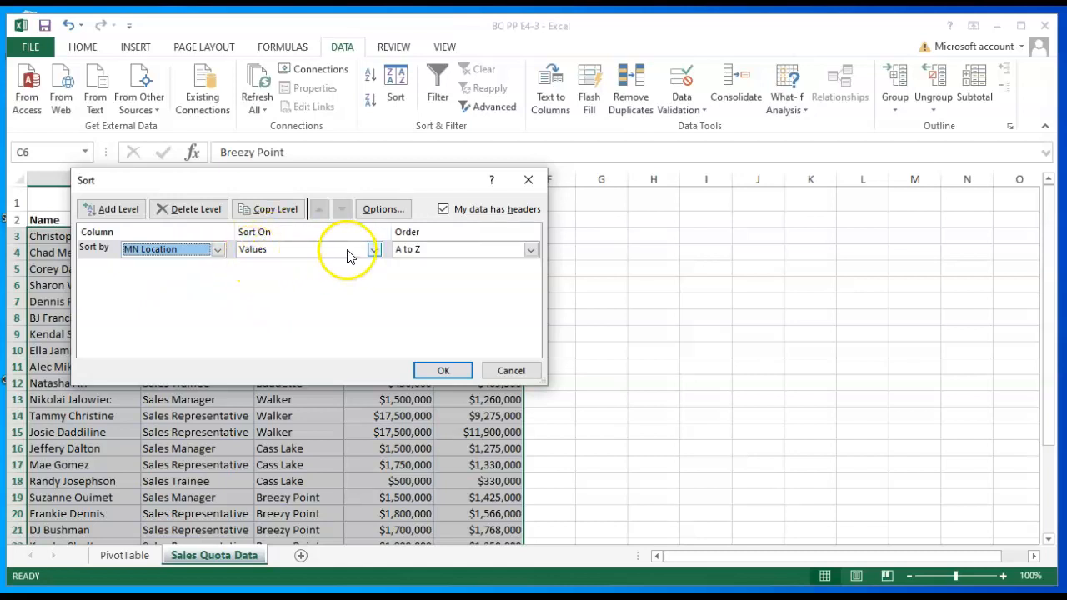
left_click(374, 251)
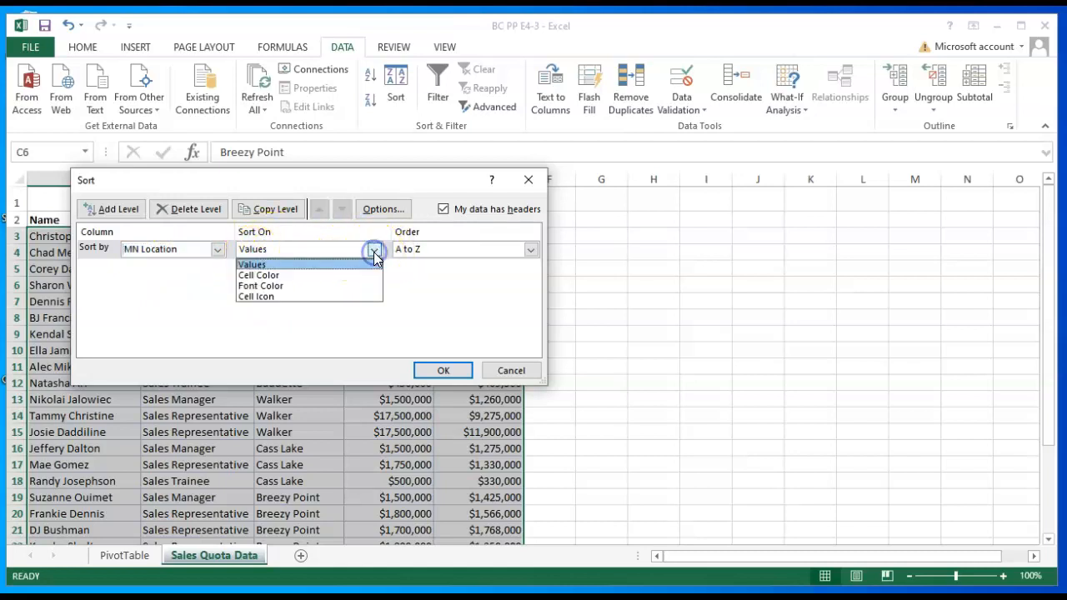
left_click(373, 251)
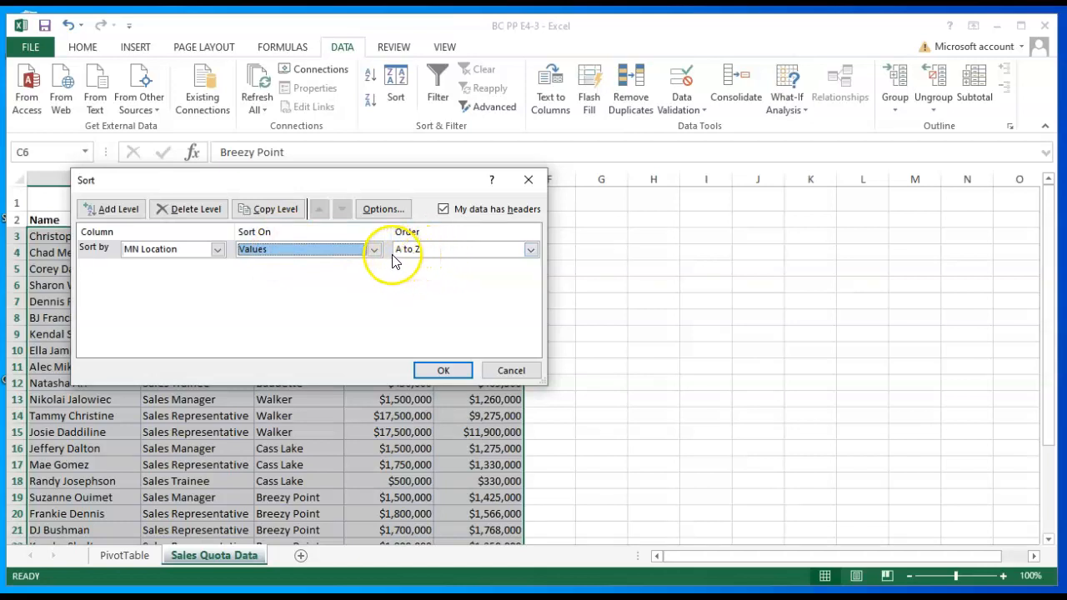
left_click(530, 251)
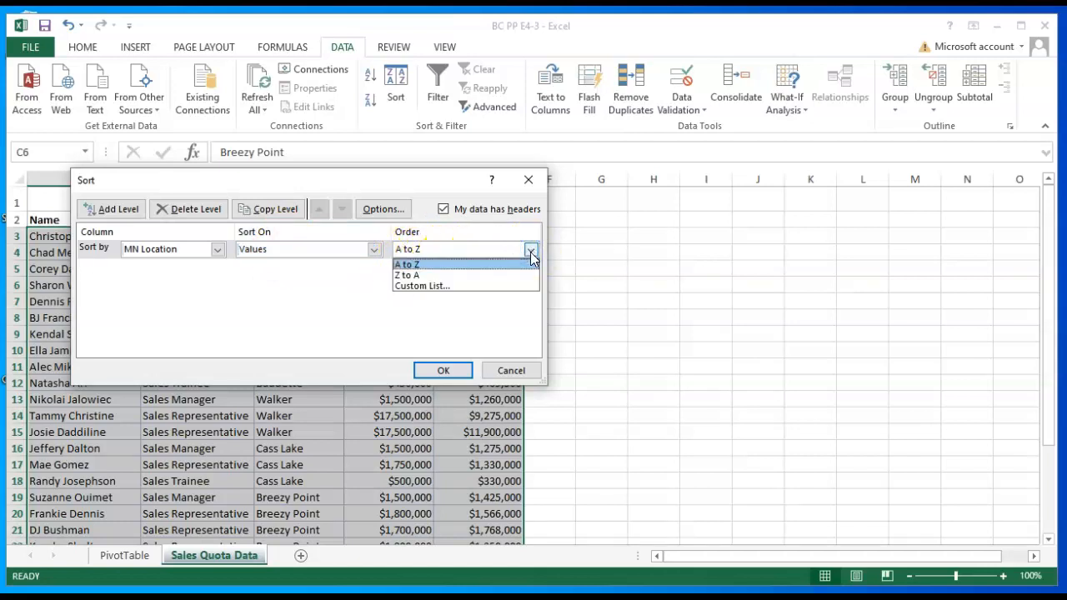
left_click(437, 267)
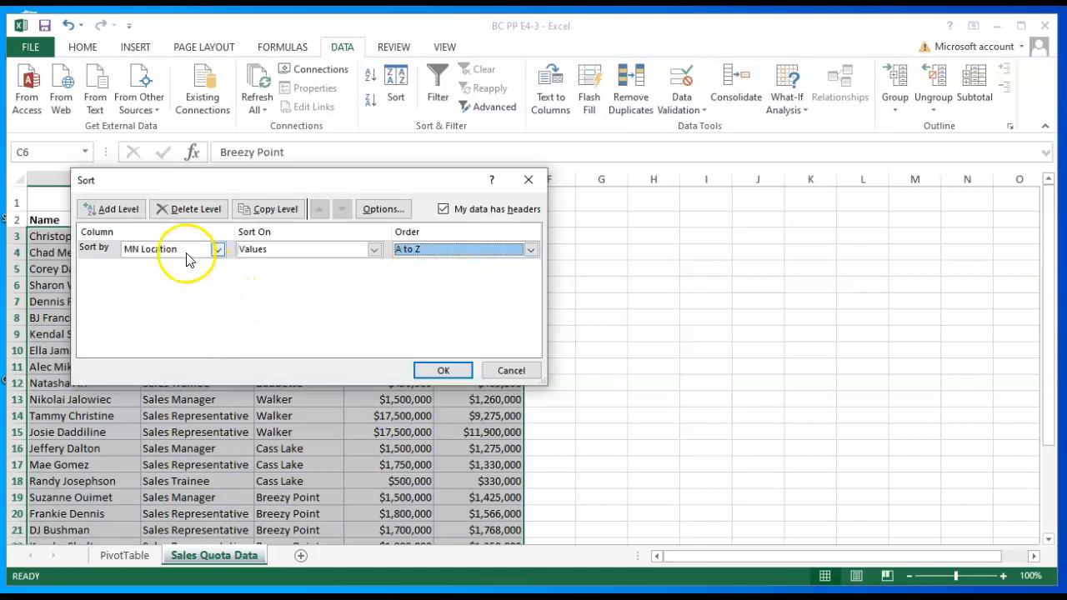
- Add a second sort level by Sales Goal, on values, largest to smallest, and apply the sort
left_click(129, 211)
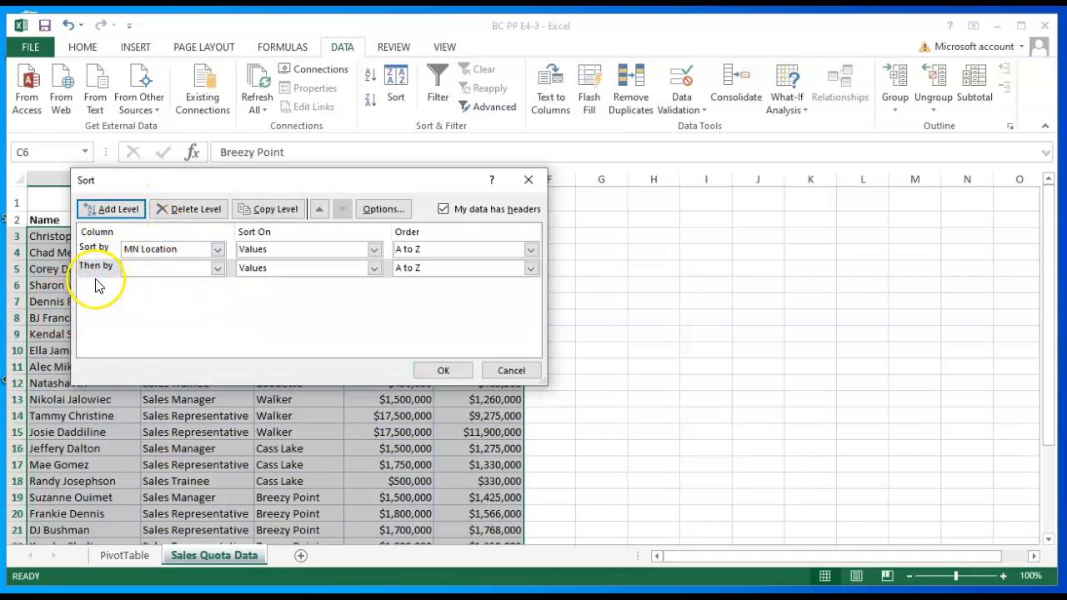
left_click(216, 268)
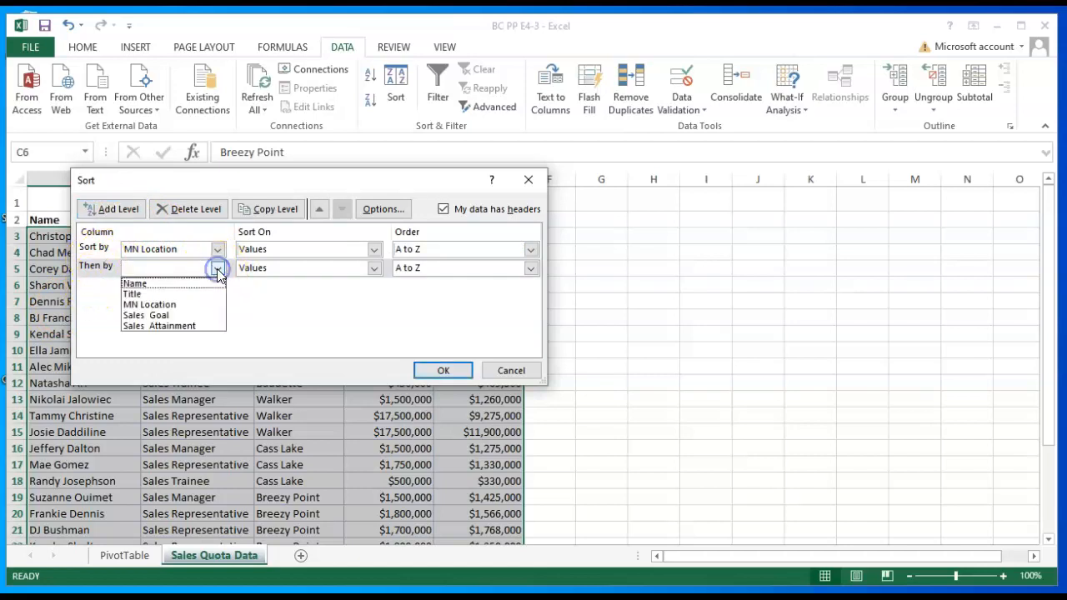
left_click(167, 316)
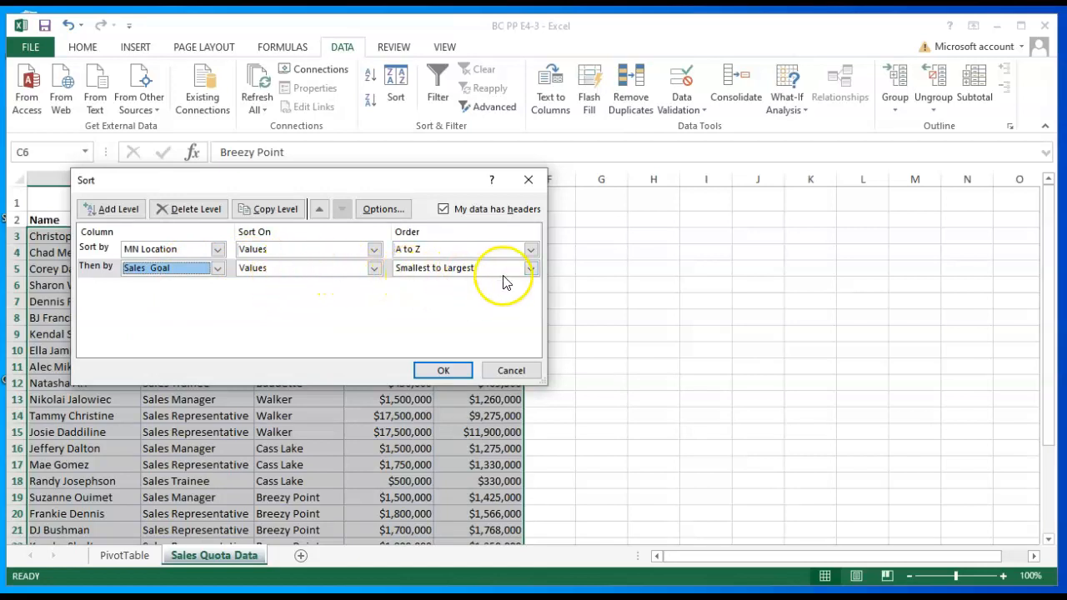
left_click(531, 268)
left_click(445, 292)
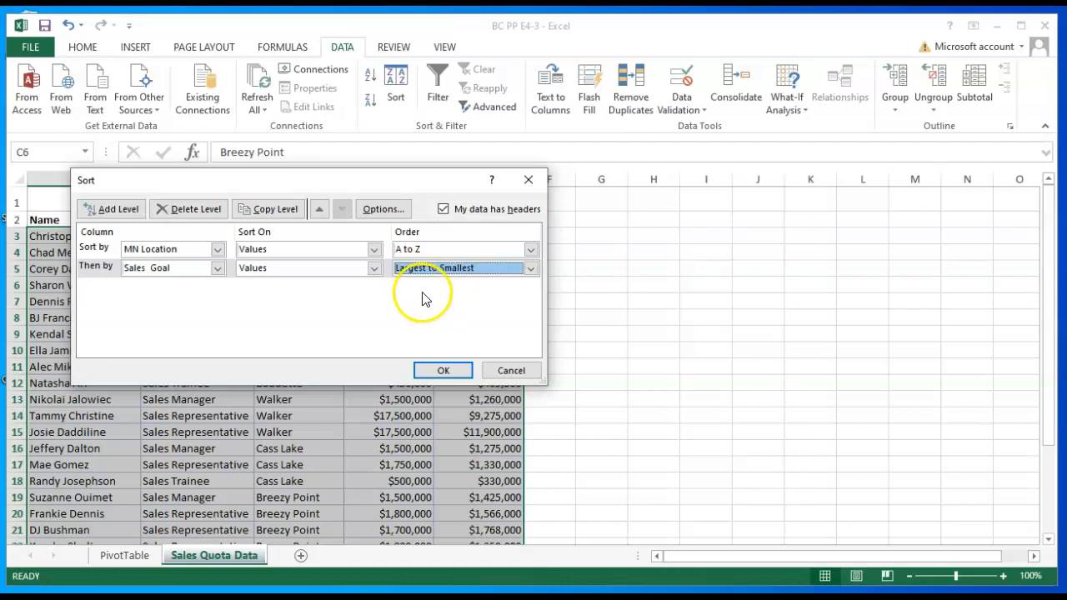
left_click(443, 371)
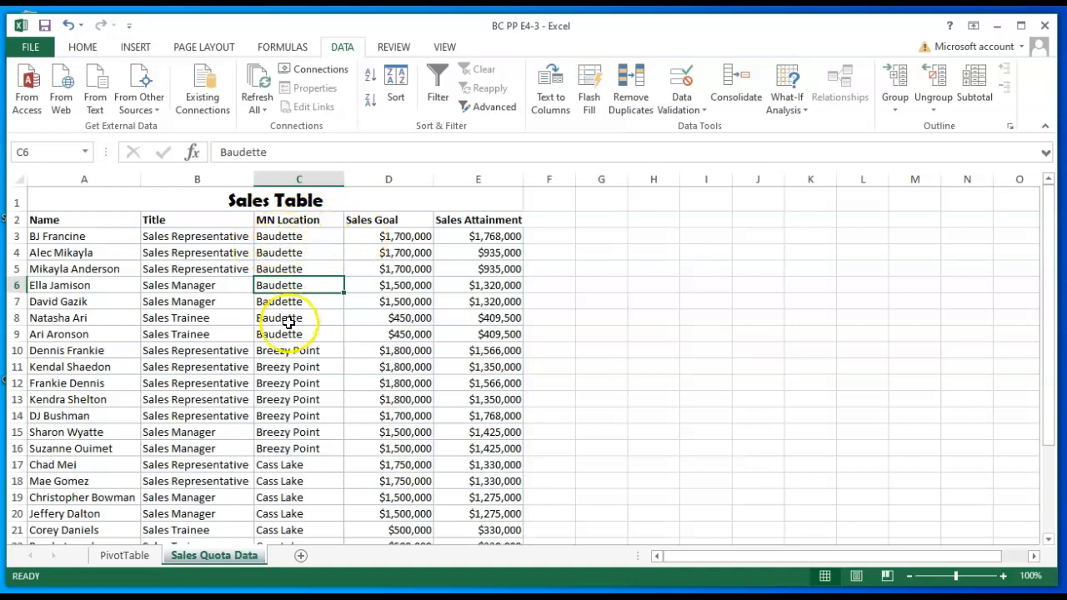
- Turn on filtering for the sales data range on the Sales Quota Data sheet
scroll(292, 459, "down", 1)
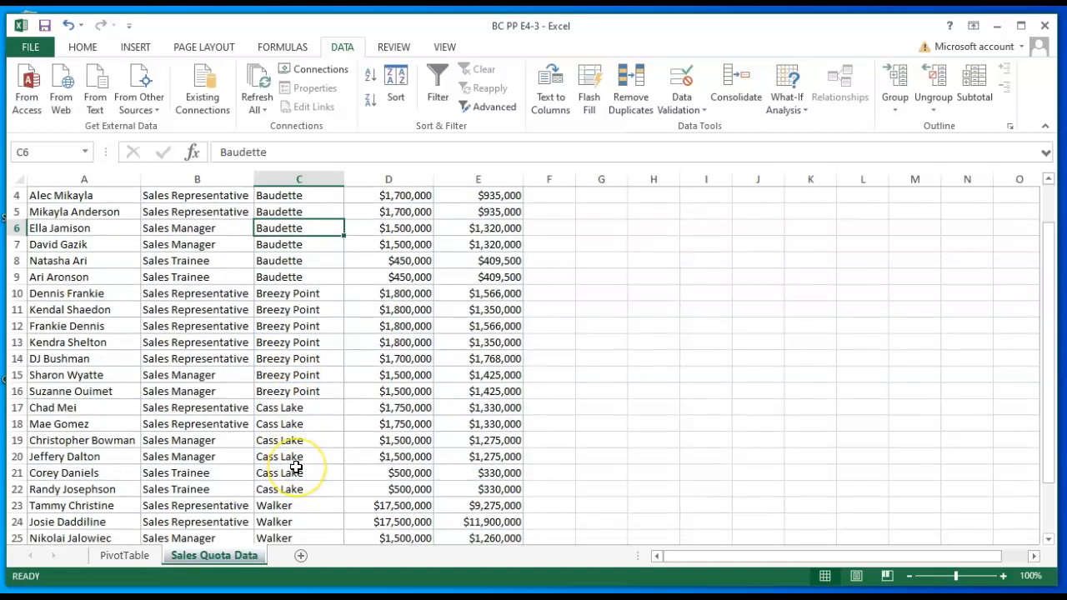
scroll(296, 467, "down", 1)
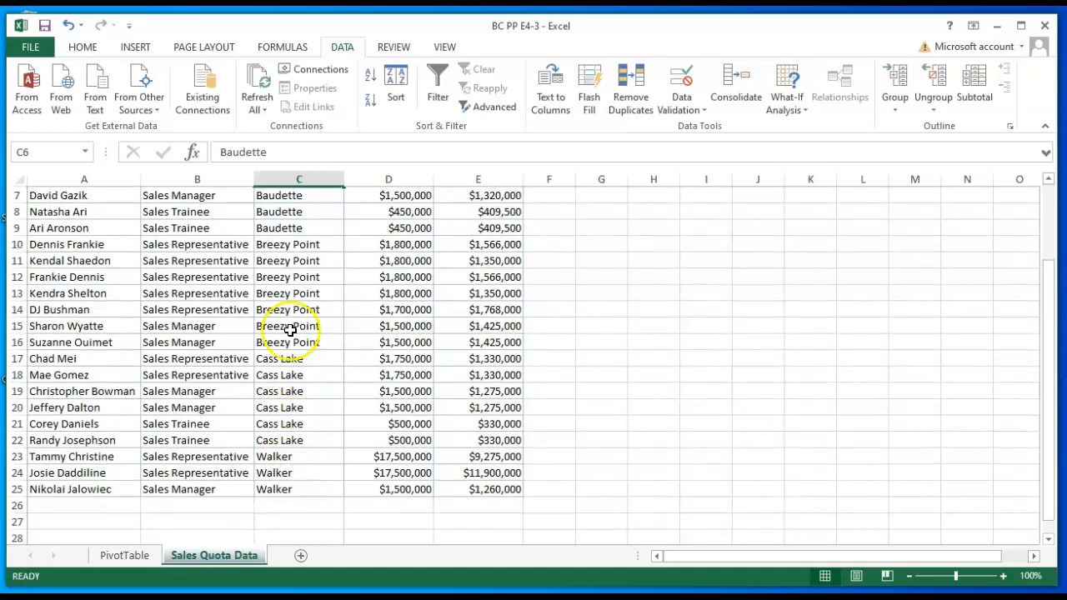
scroll(310, 215, "up", 2)
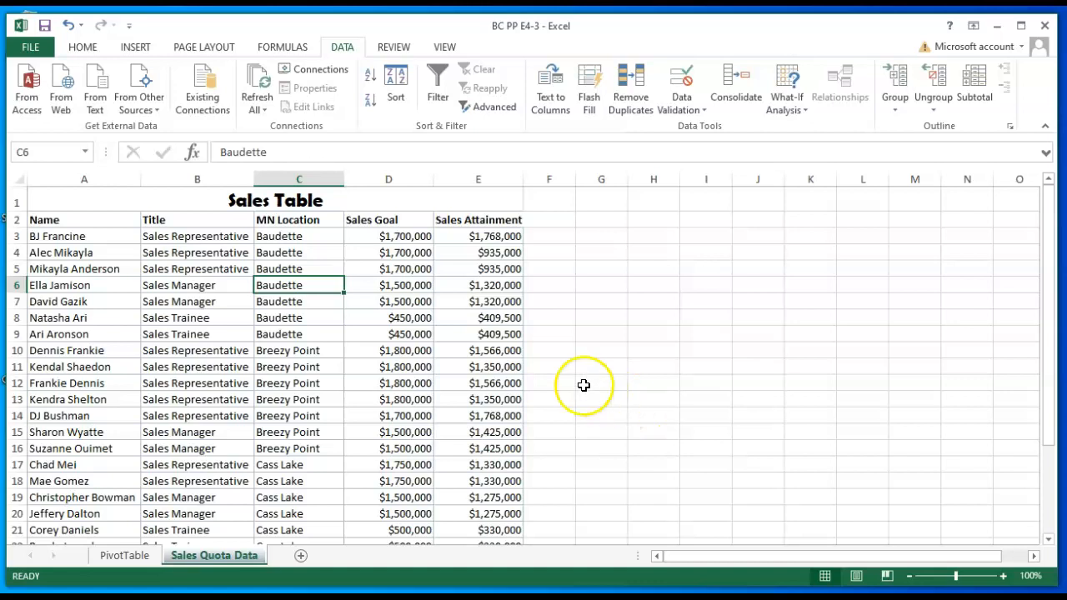
left_click(294, 334)
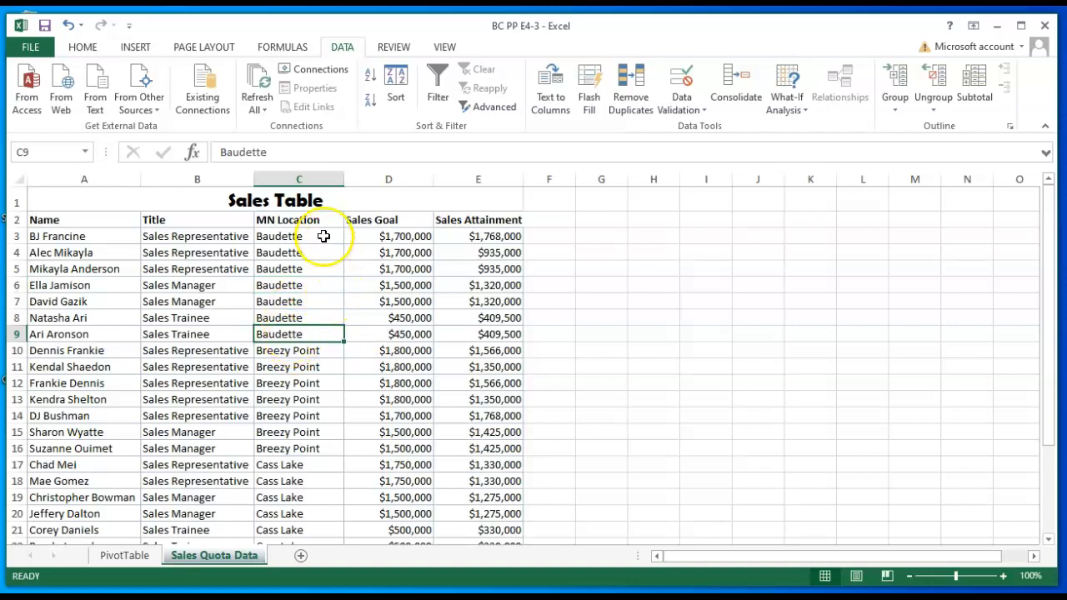
left_click(437, 78)
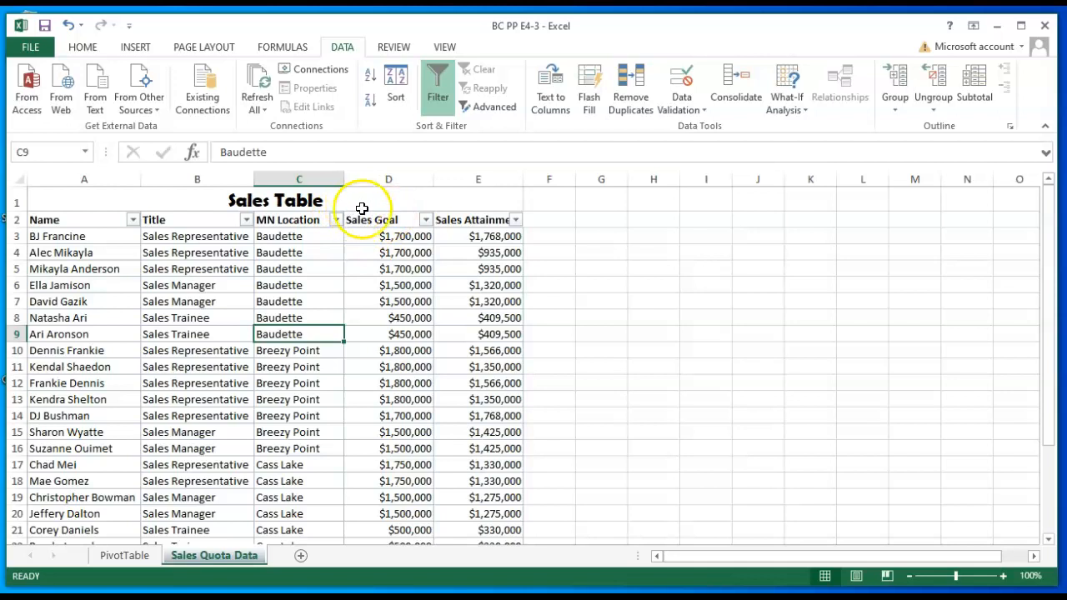
- Filter the Sales Attainment column to show values greater than or equal to 1700000
left_click(516, 221)
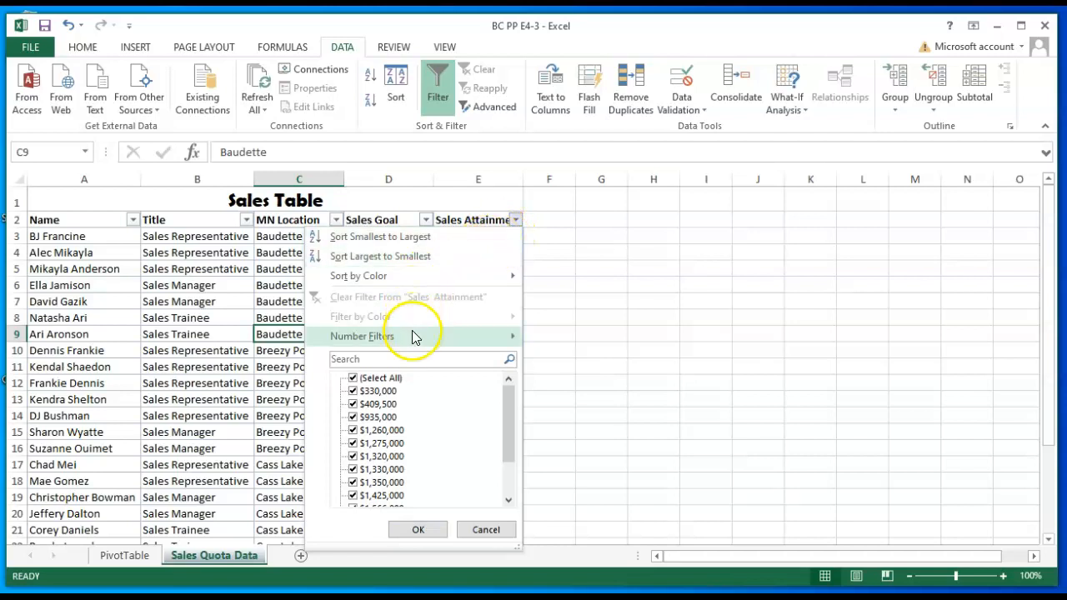
mouse_move(387, 336)
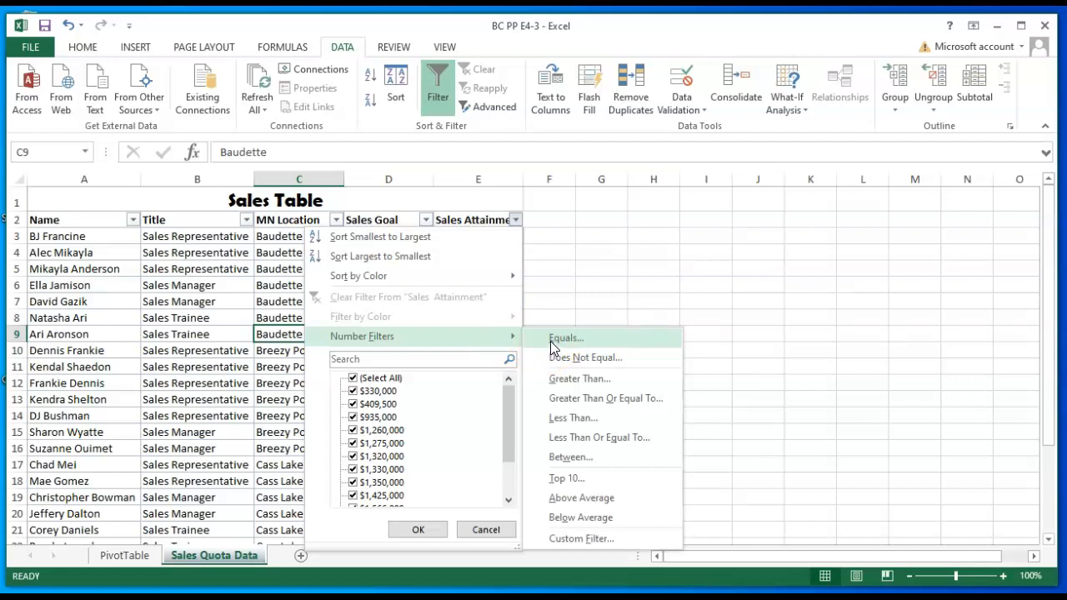
left_click(574, 400)
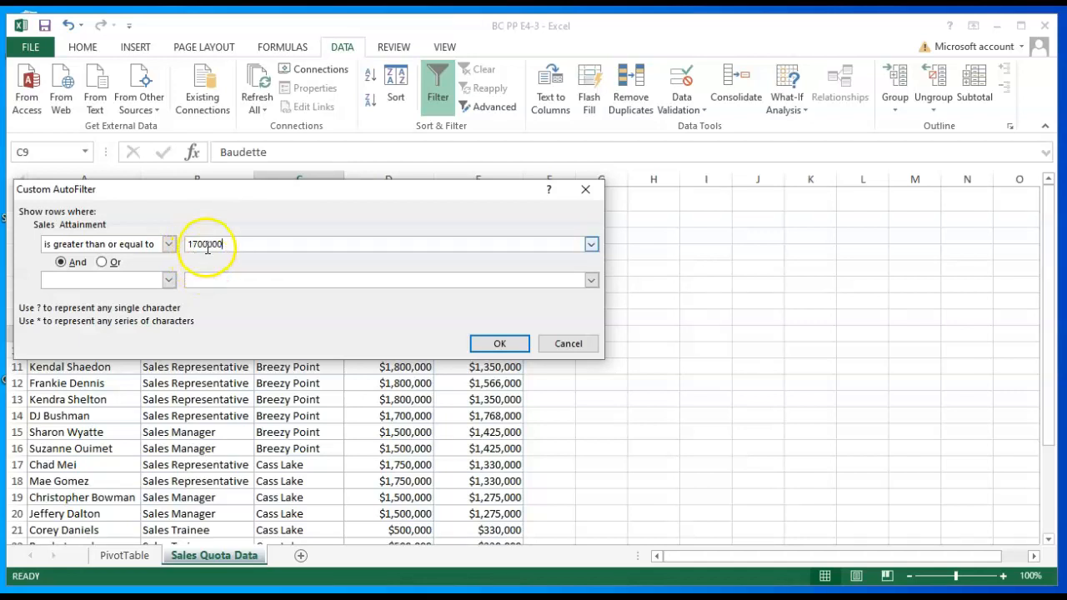
left_click(490, 343)
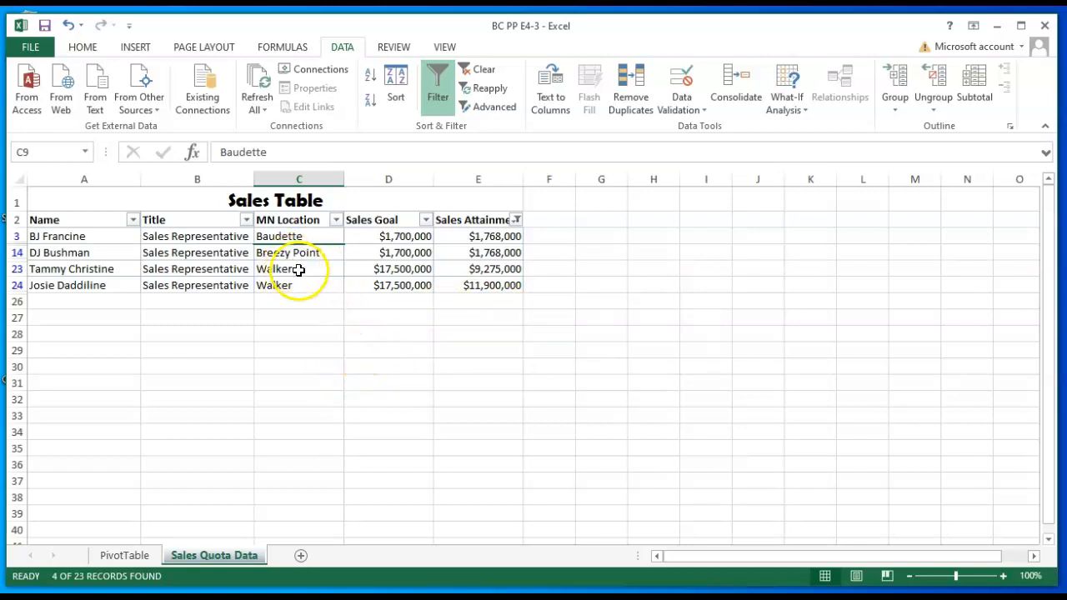
- Create a copy of the Sales Quota Data sheet at the end of the BC PP E4-3 workbook
right_click(221, 558)
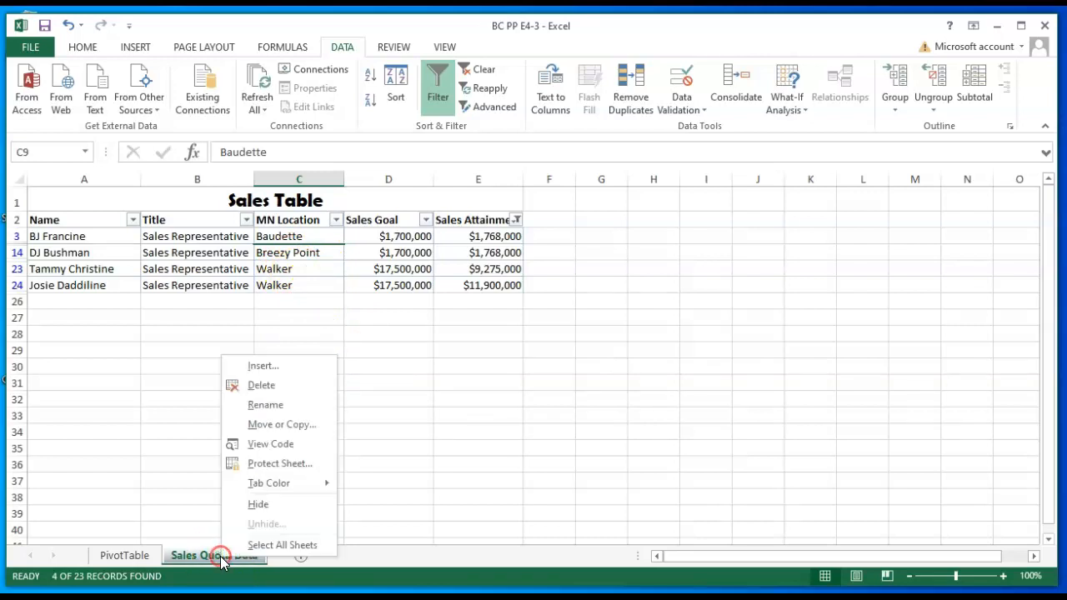
left_click(278, 427)
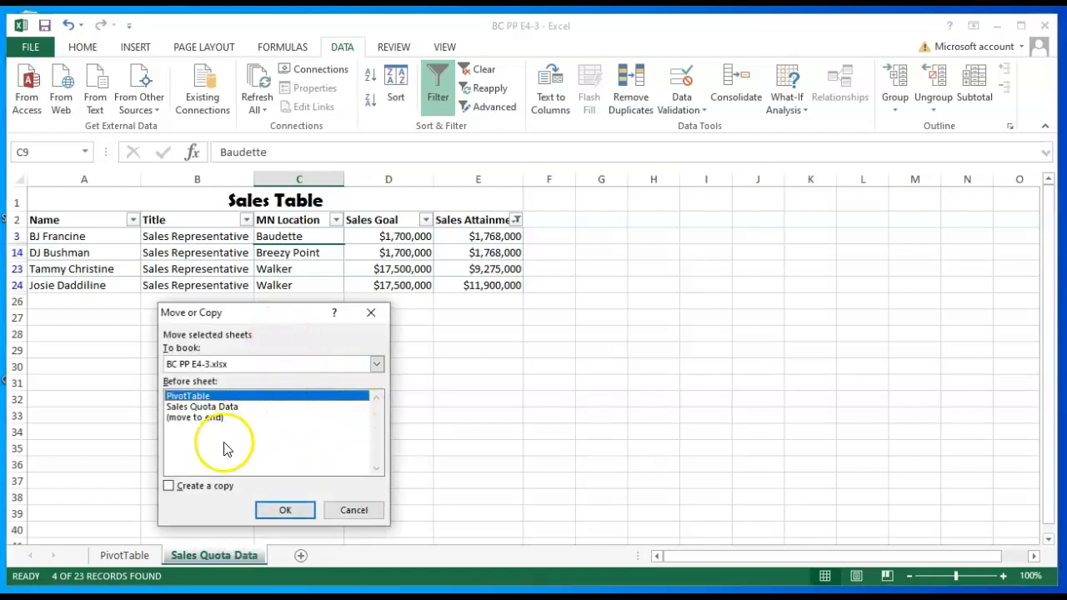
left_click(169, 487)
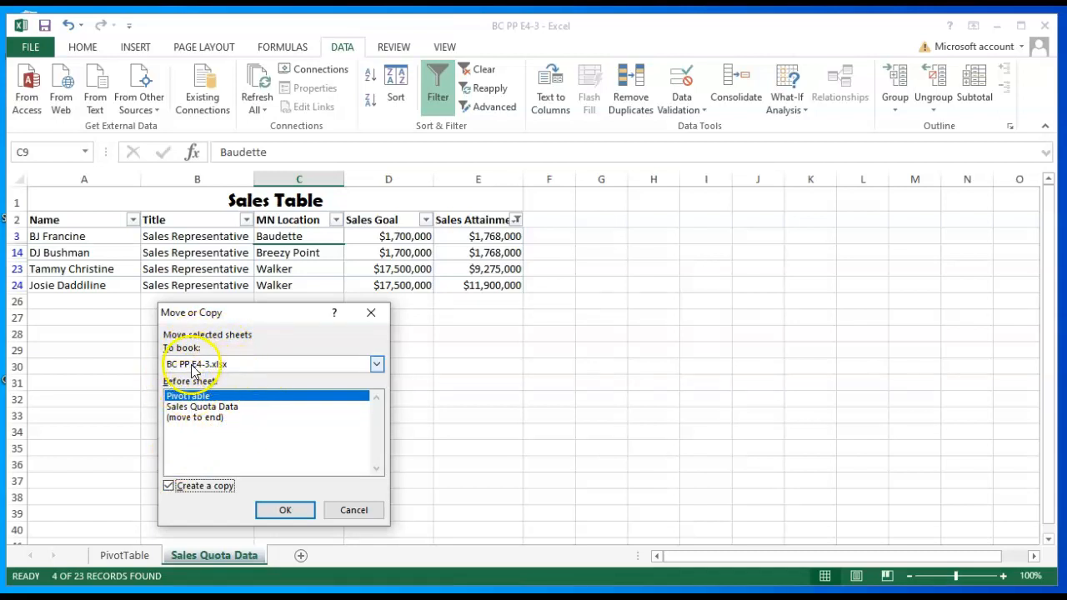
left_click(215, 419)
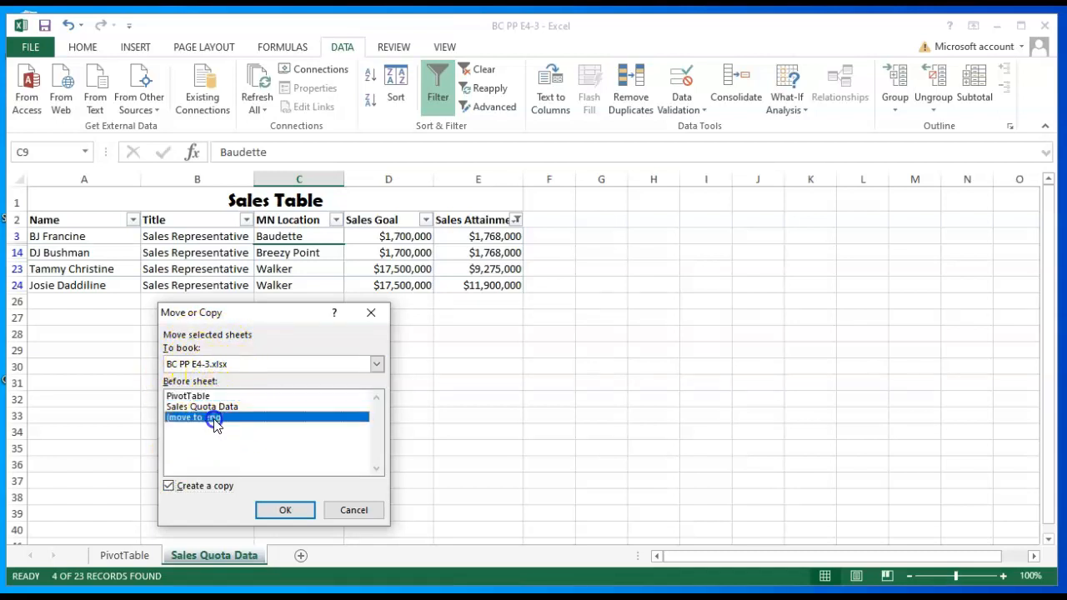
left_click(285, 509)
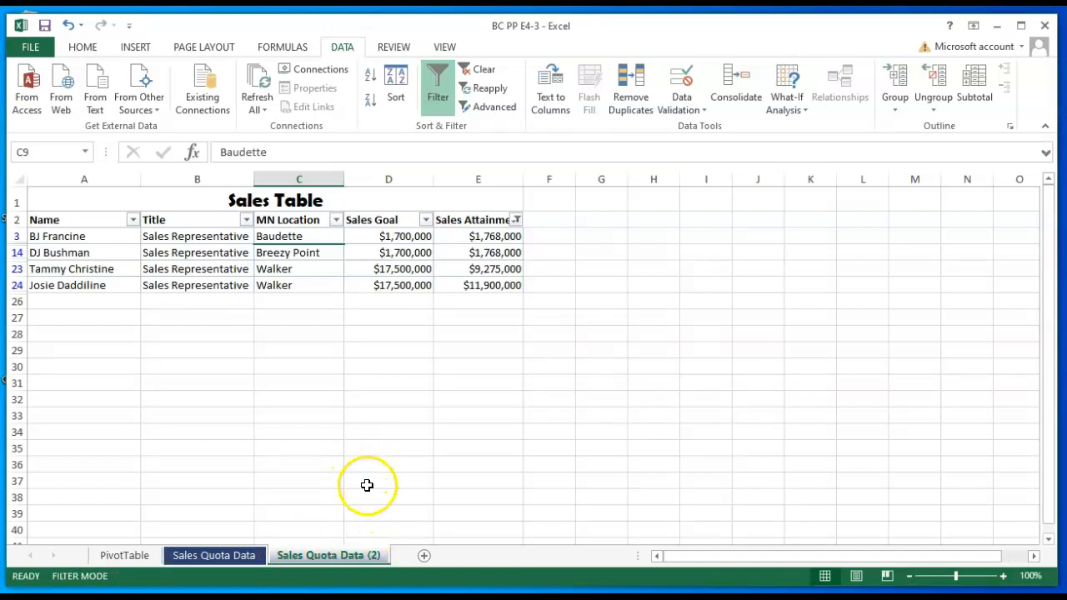
- Rename the copied sheet as Advanced Filter
right_click(347, 555)
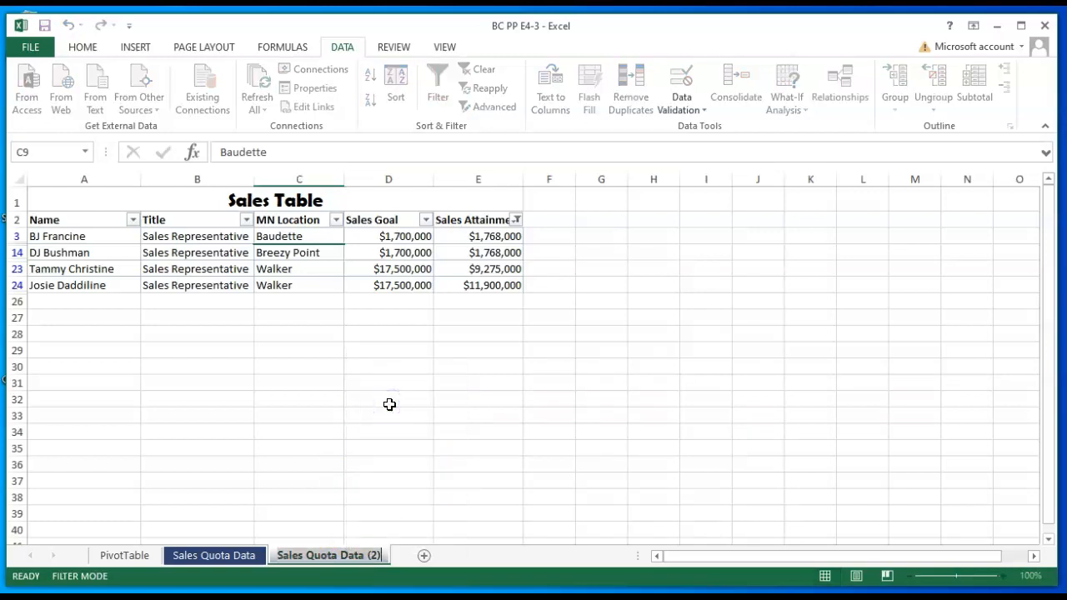
type("Advanced Filter")
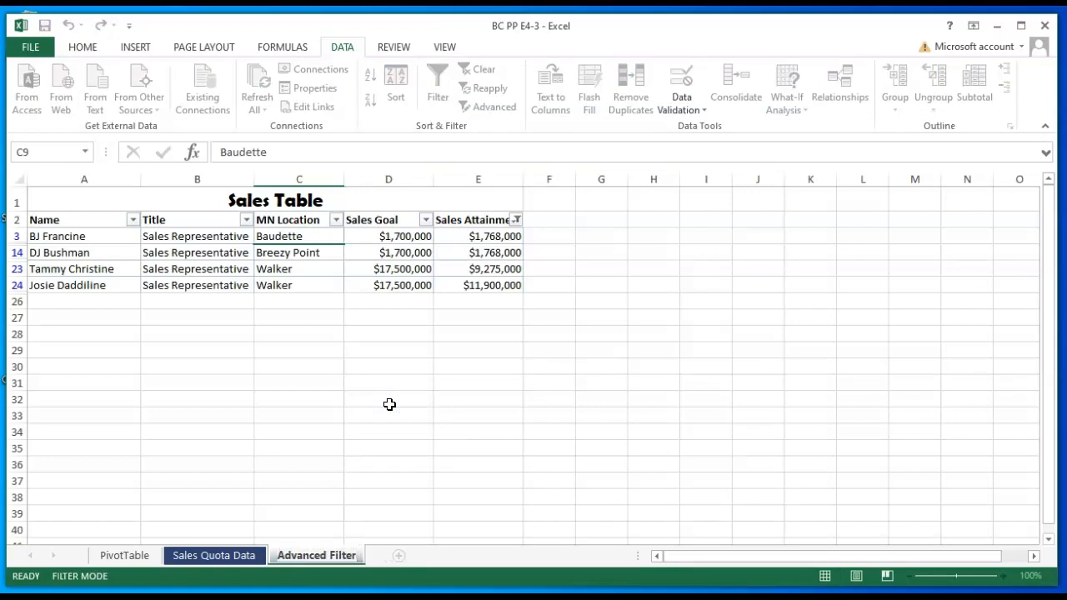
key("Return")
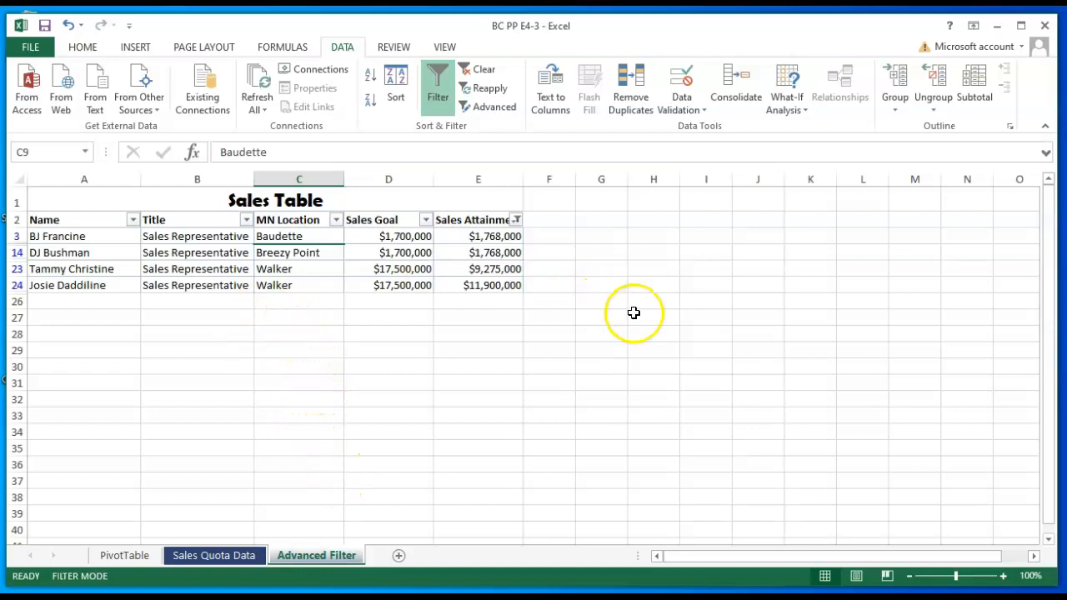
- Clear the Sales Attainment filter on the Advanced Filter sheet and turn off filtering for its data range
left_click(484, 71)
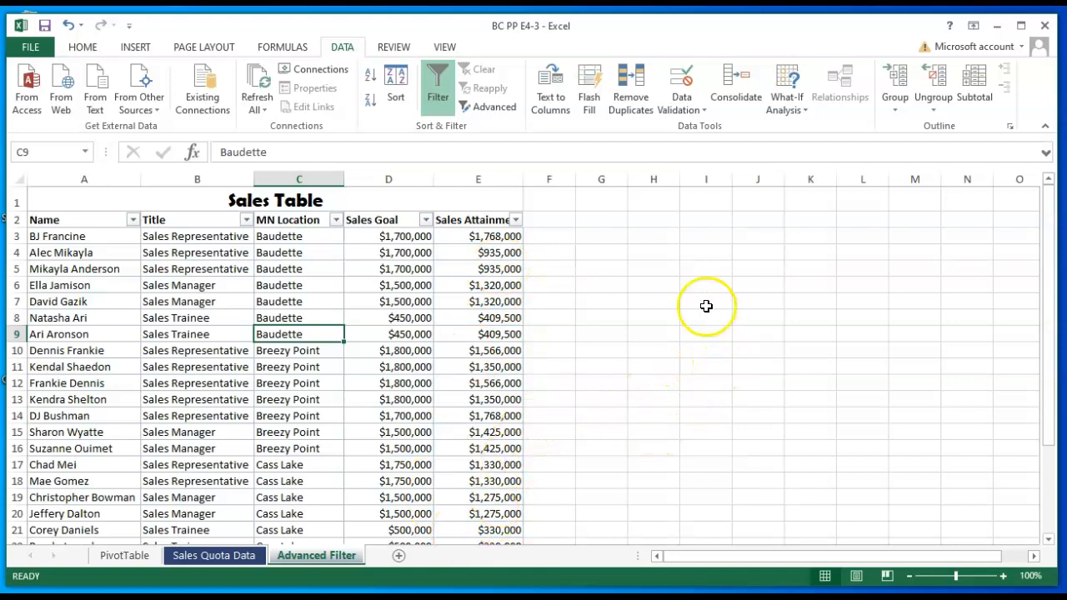
left_click(439, 76)
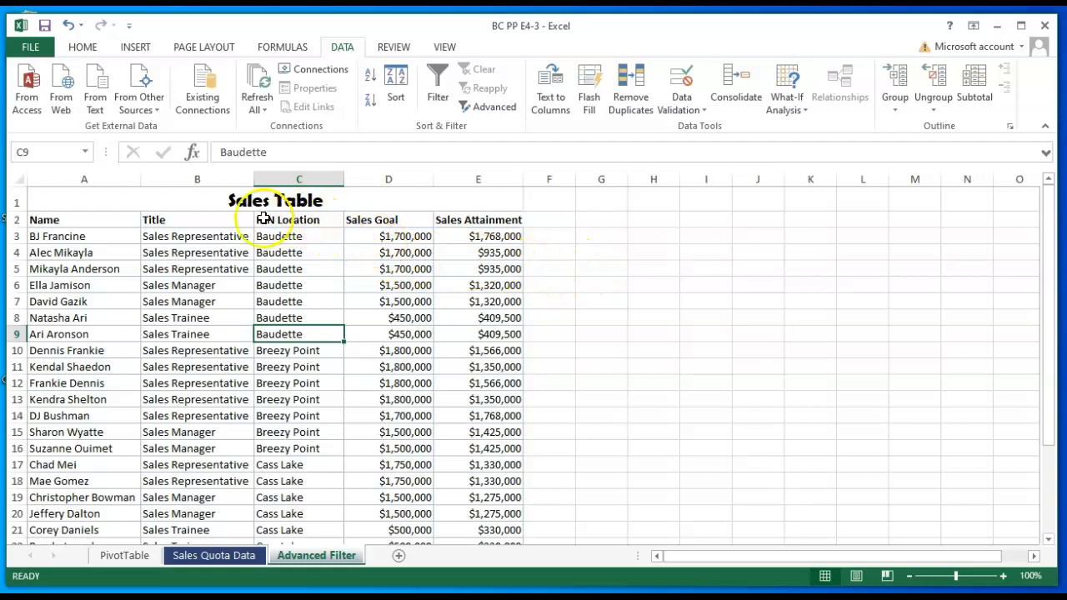
- Insert four blank rows above the Sales Table title on the Advanced Filter sheet
left_click(18, 201)
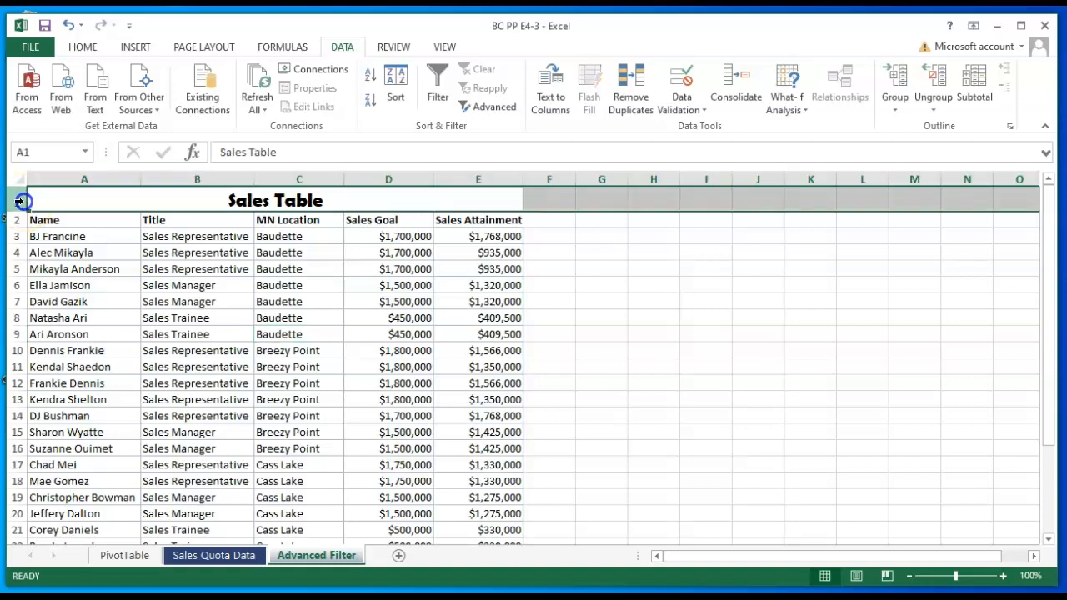
left_click(136, 46)
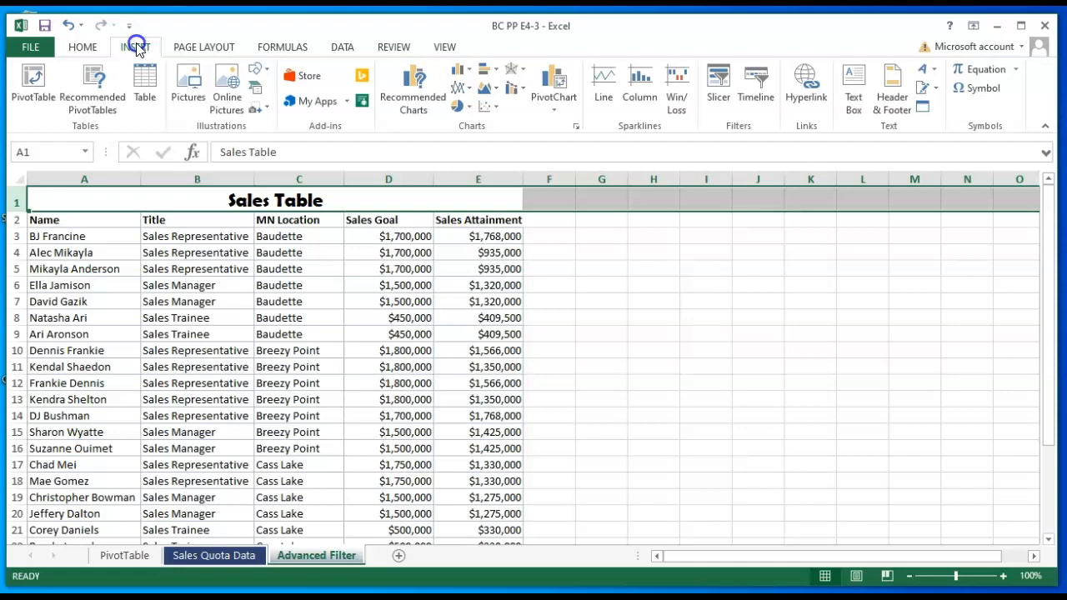
right_click(19, 202)
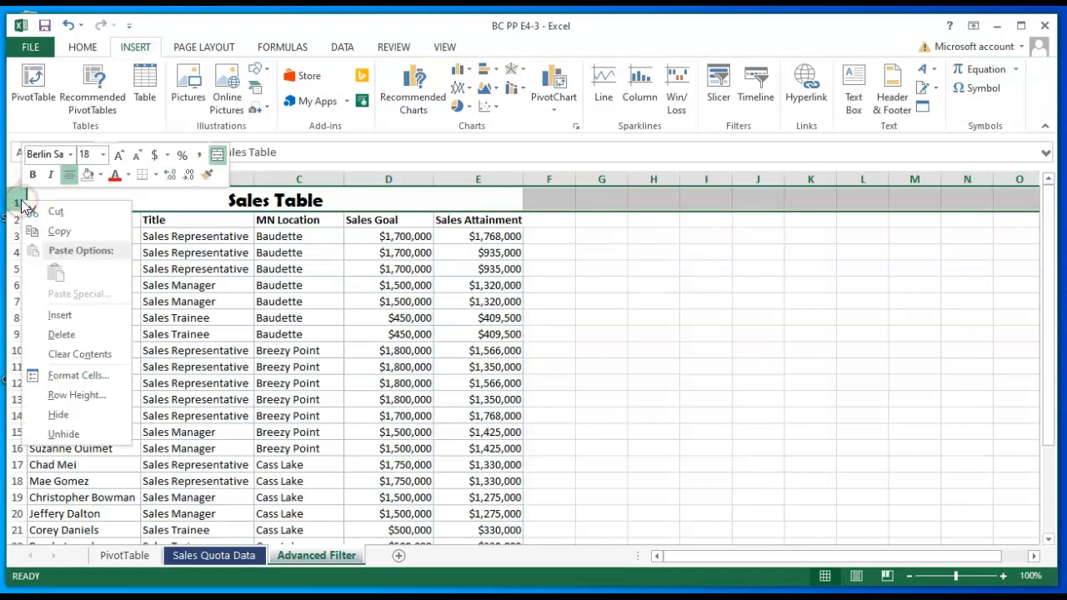
left_click(59, 320)
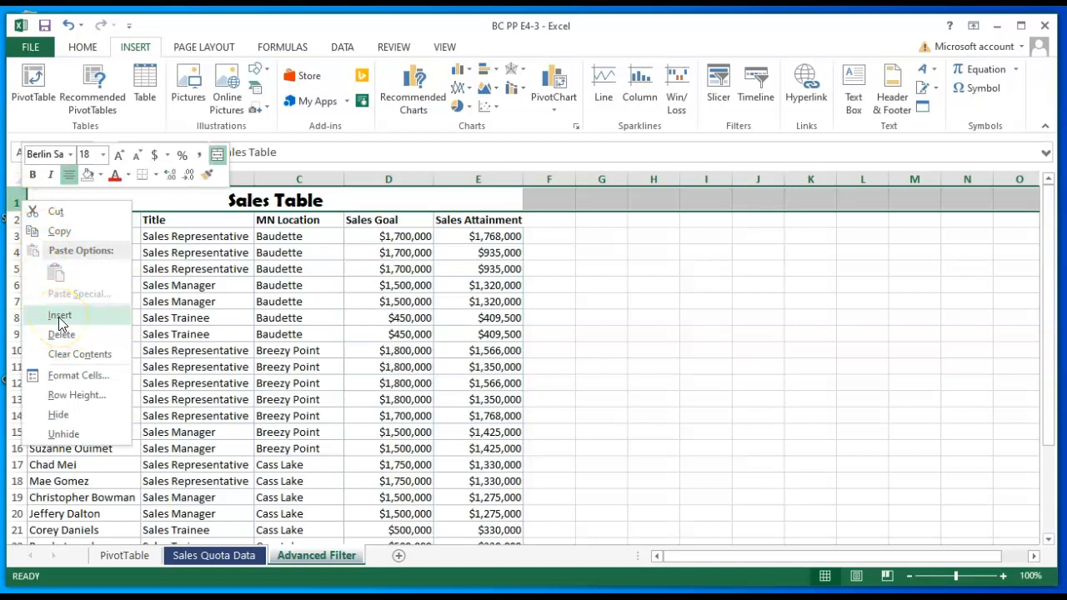
right_click(20, 196)
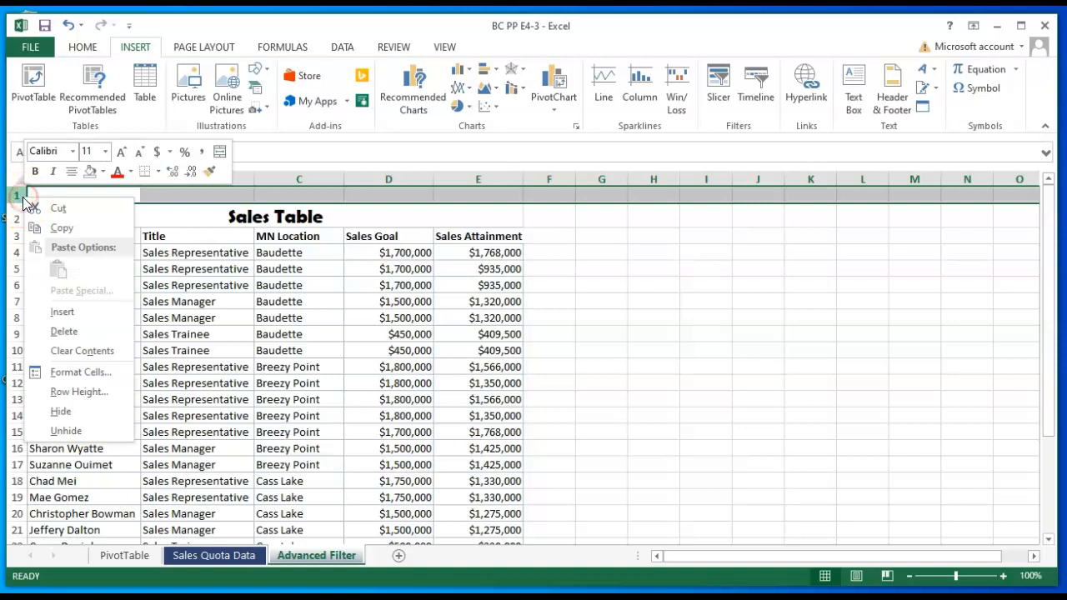
left_click(73, 311)
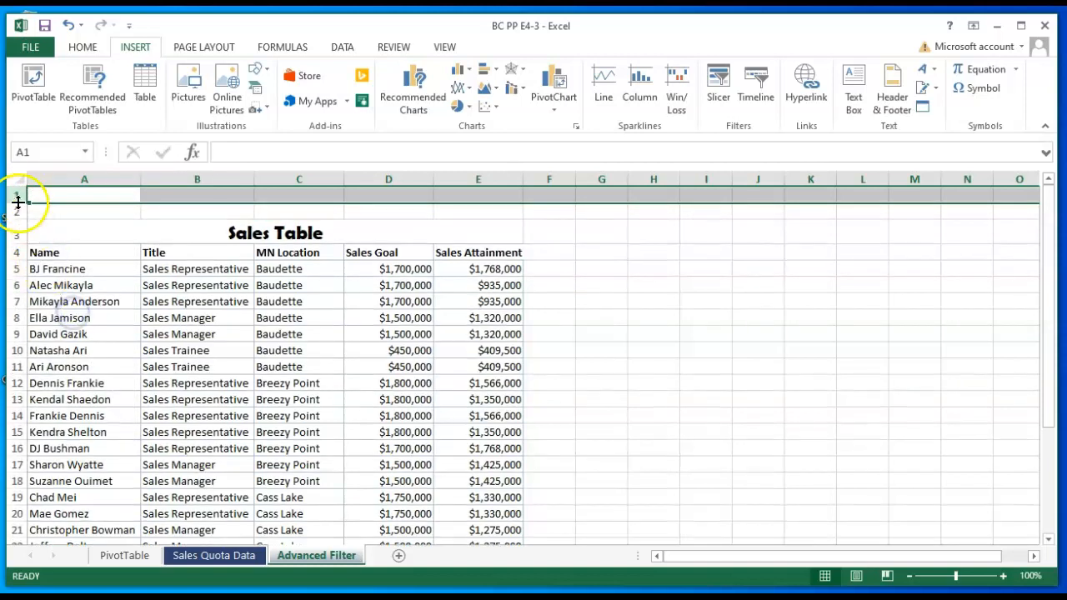
left_click_drag(17, 194, 19, 210)
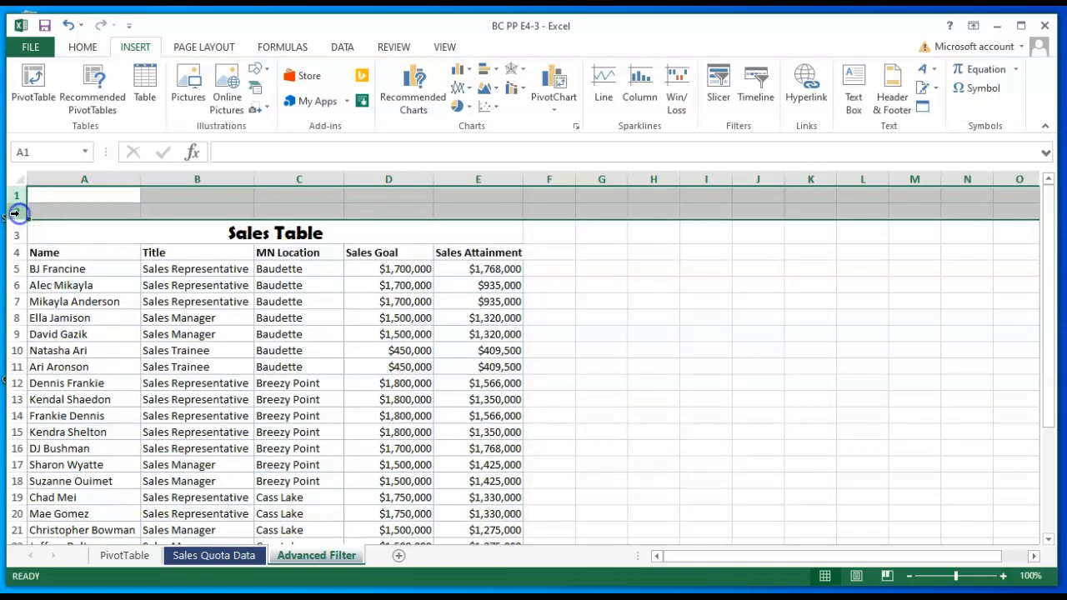
right_click(18, 211)
left_click(73, 330)
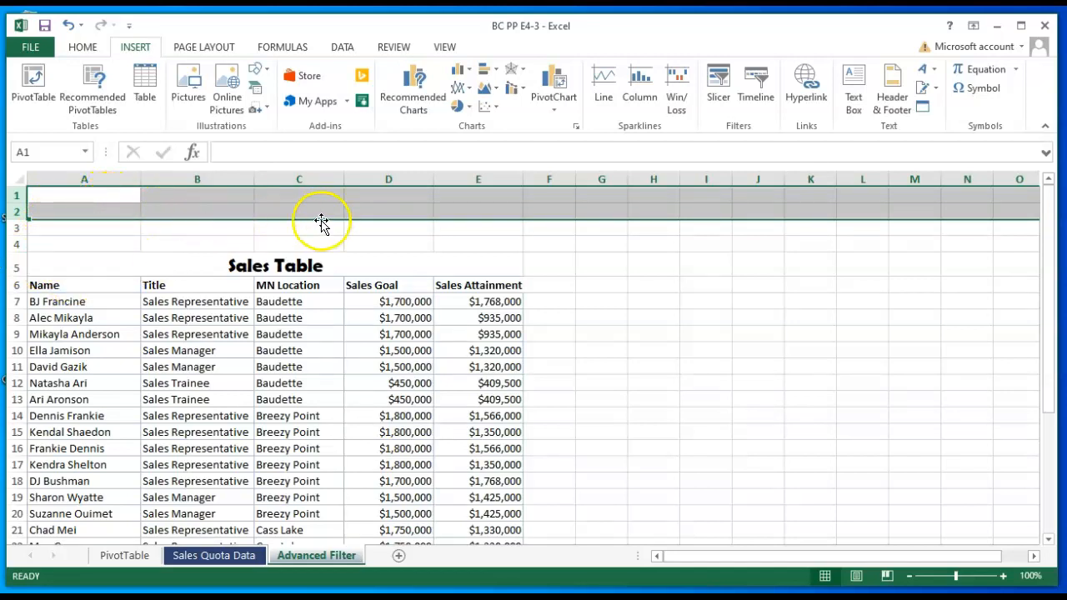
left_click(578, 249)
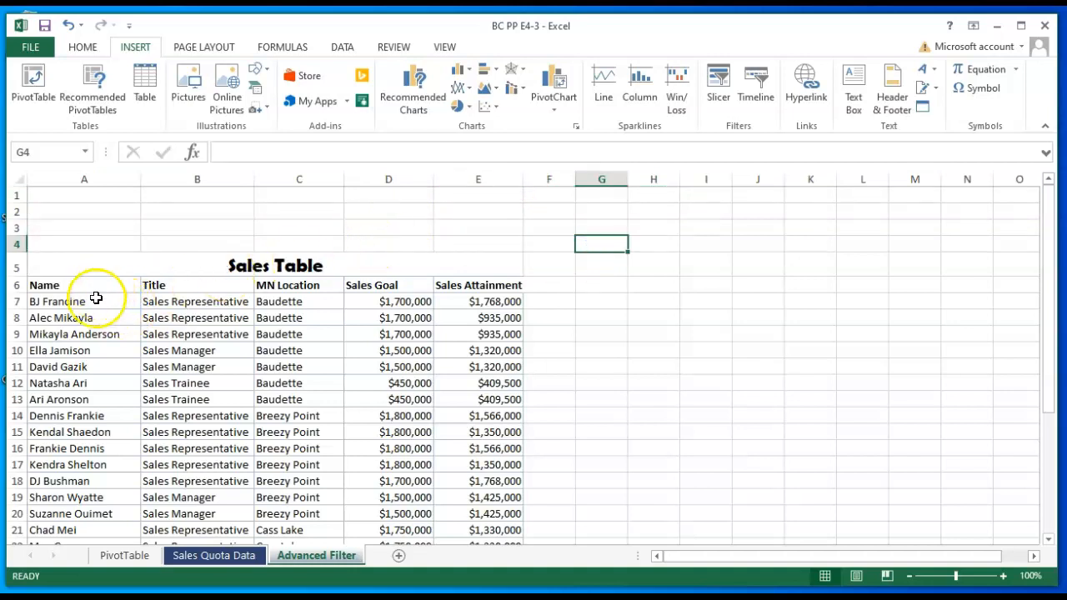
- Copy the column headings in A6:E6 and paste them into row 2, starting at cell A2
left_click_drag(48, 287, 277, 289)
left_click_drag(353, 285, 458, 289)
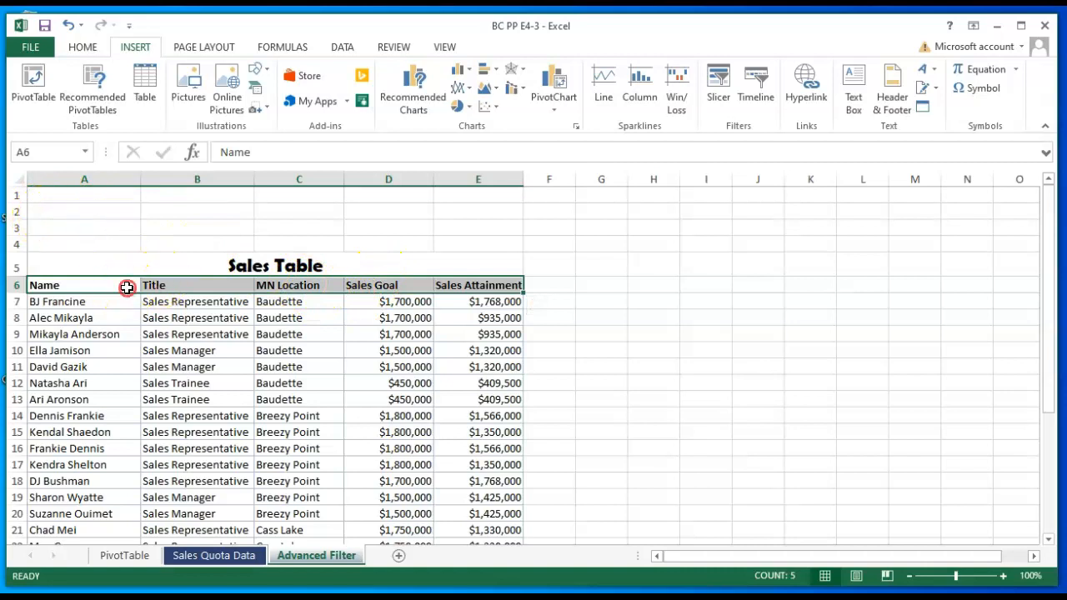
right_click(127, 284)
left_click(170, 297)
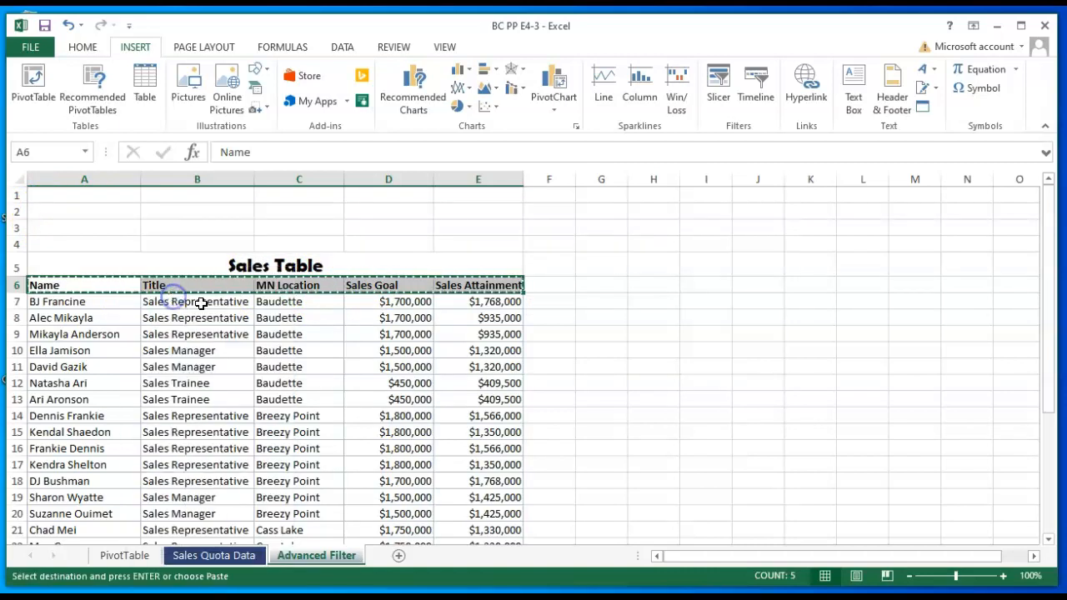
left_click(51, 215)
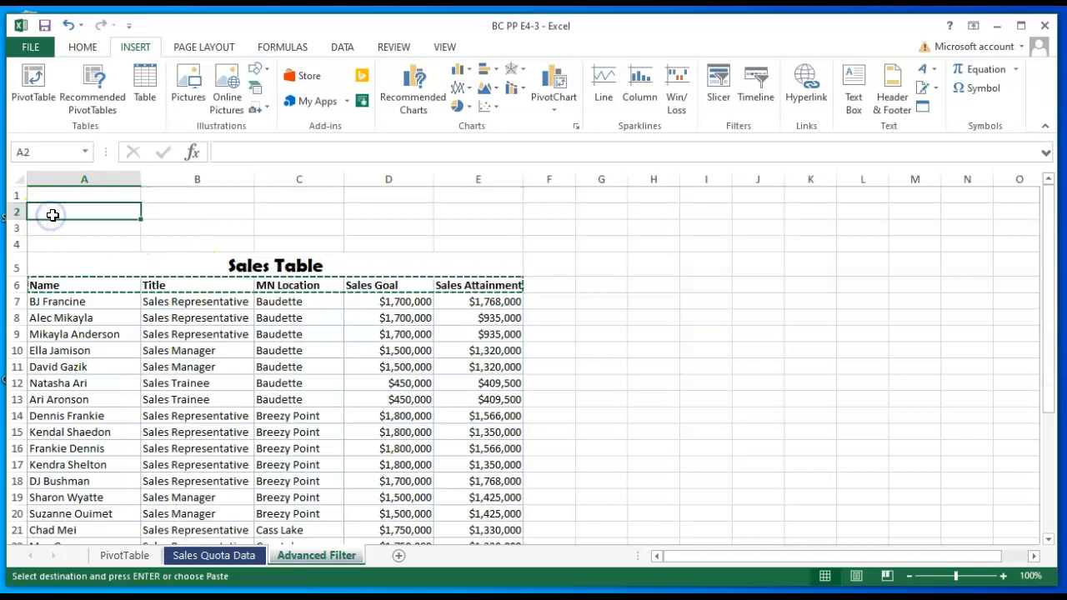
right_click(51, 215)
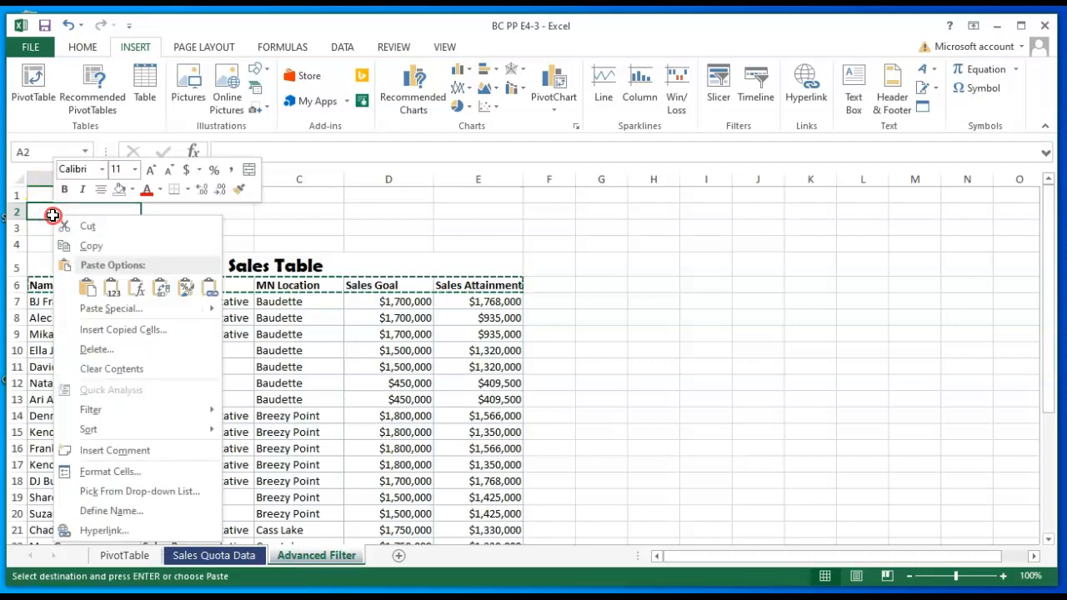
left_click(88, 285)
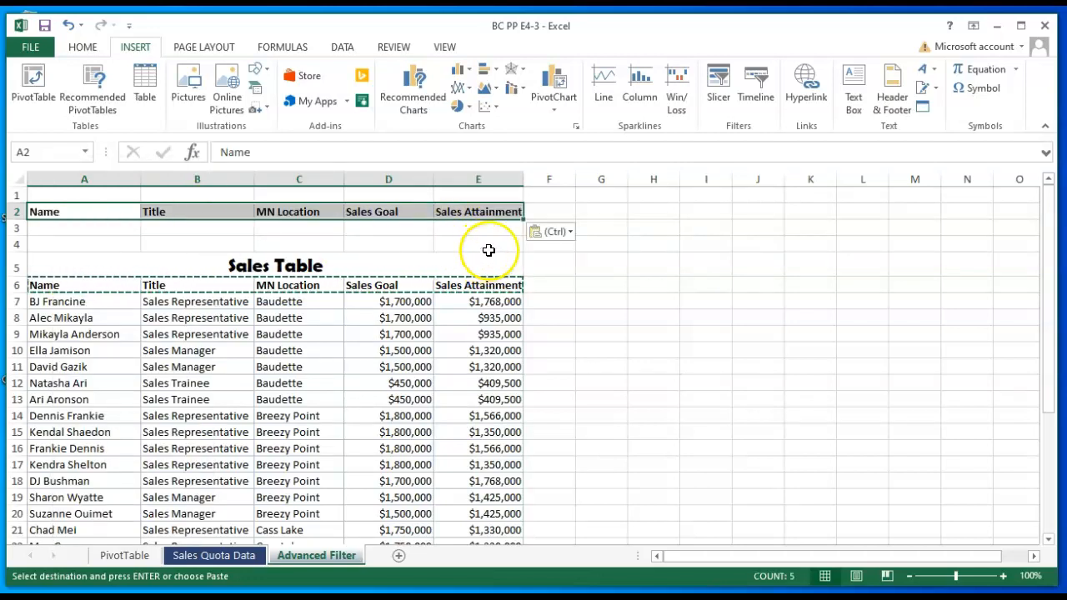
left_click(579, 314)
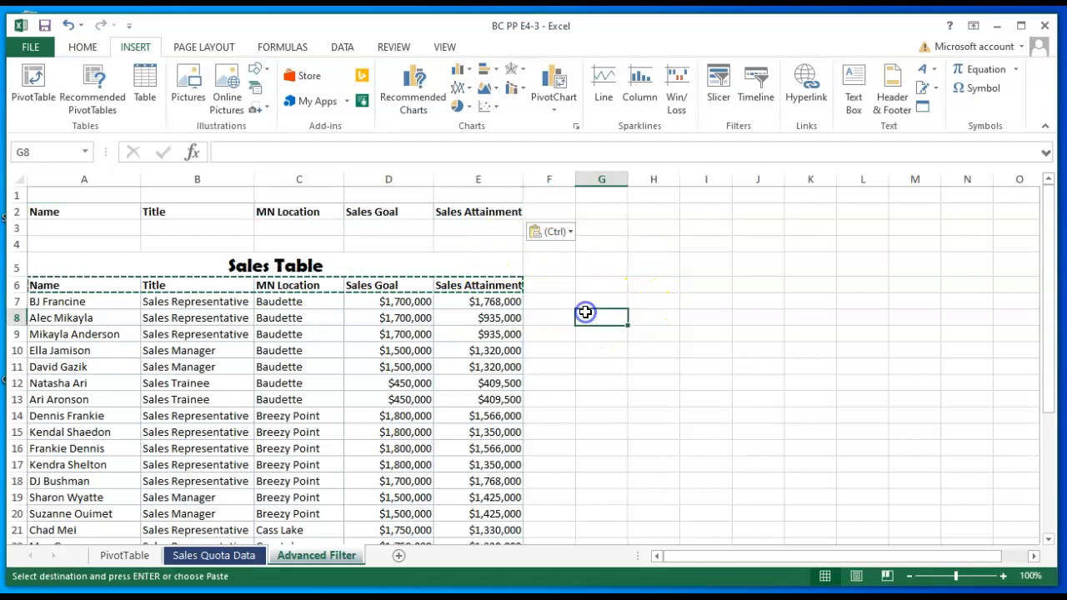
- Paste the copied column headings below the sales data, starting at cell A32
scroll(550, 325, "down", 6)
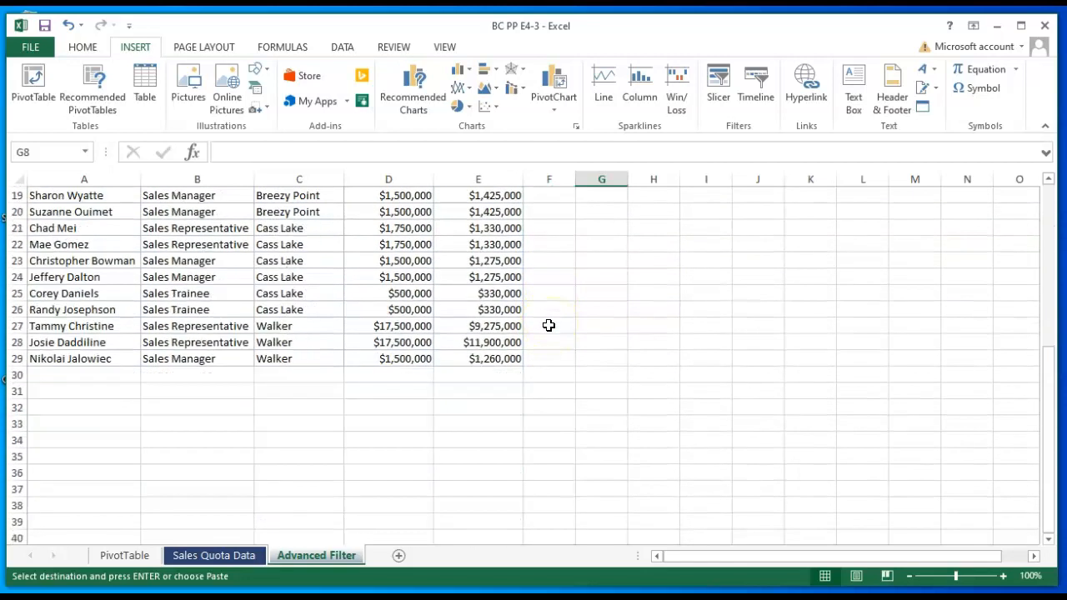
left_click(43, 409)
right_click(48, 411)
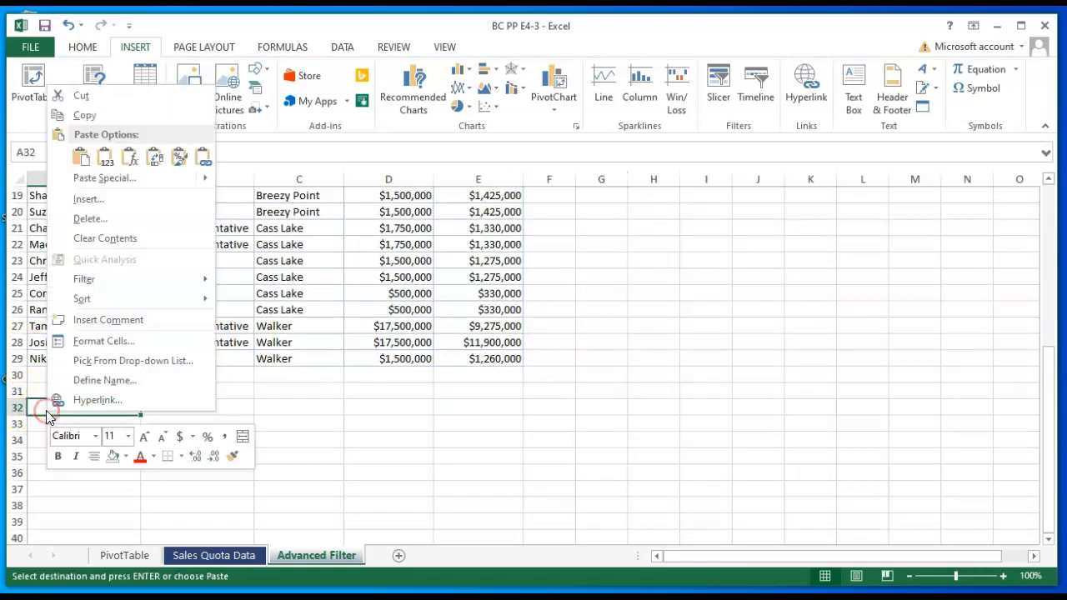
left_click(81, 156)
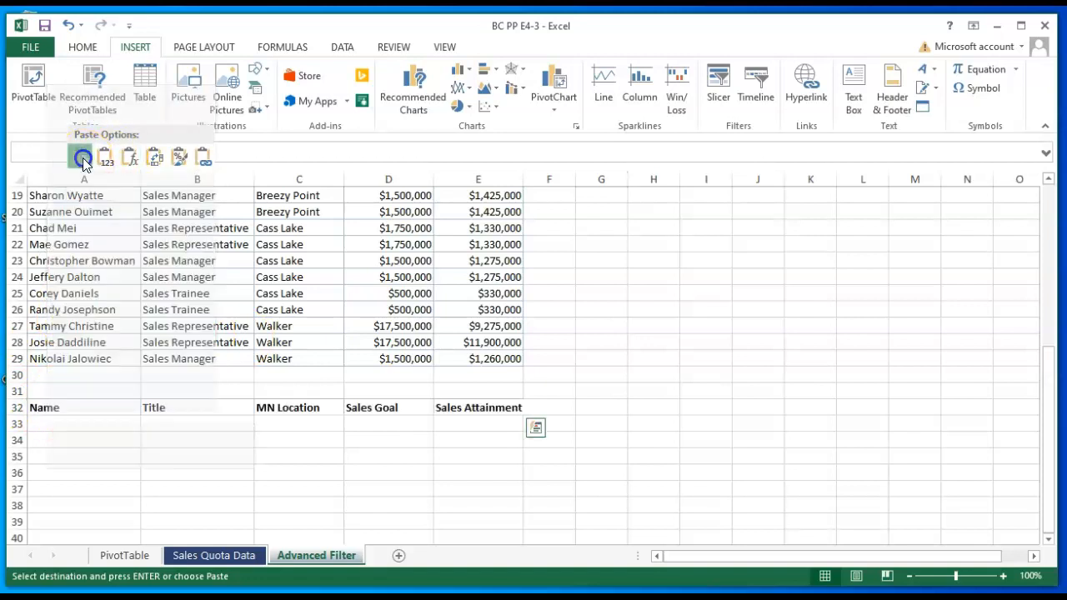
left_click(578, 359)
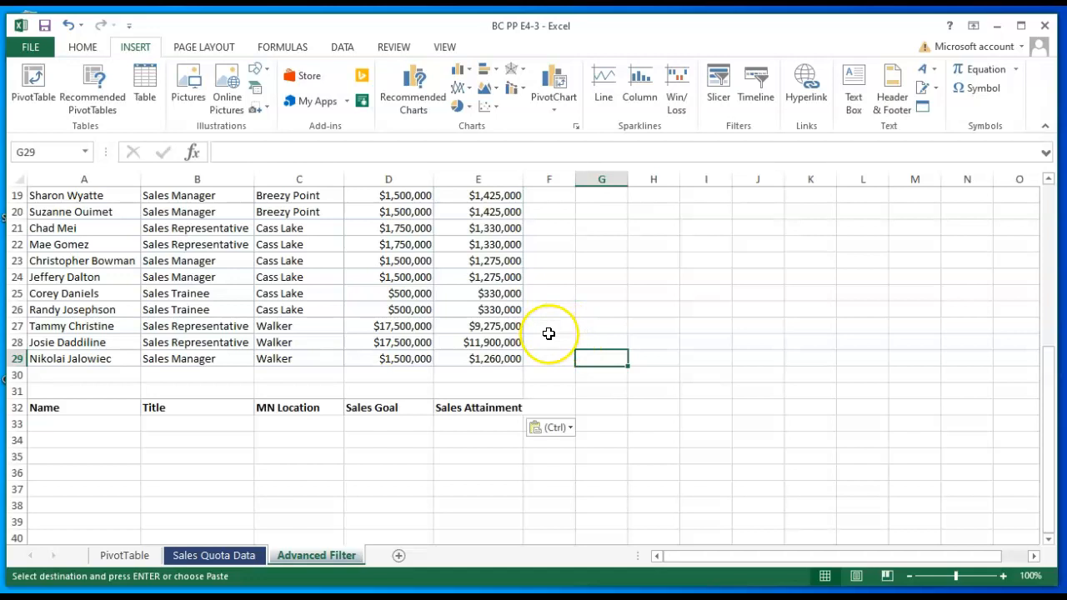
- Enter the title Criteria Area in cell A1, above the copied column headings
scroll(549, 334, "up", 6)
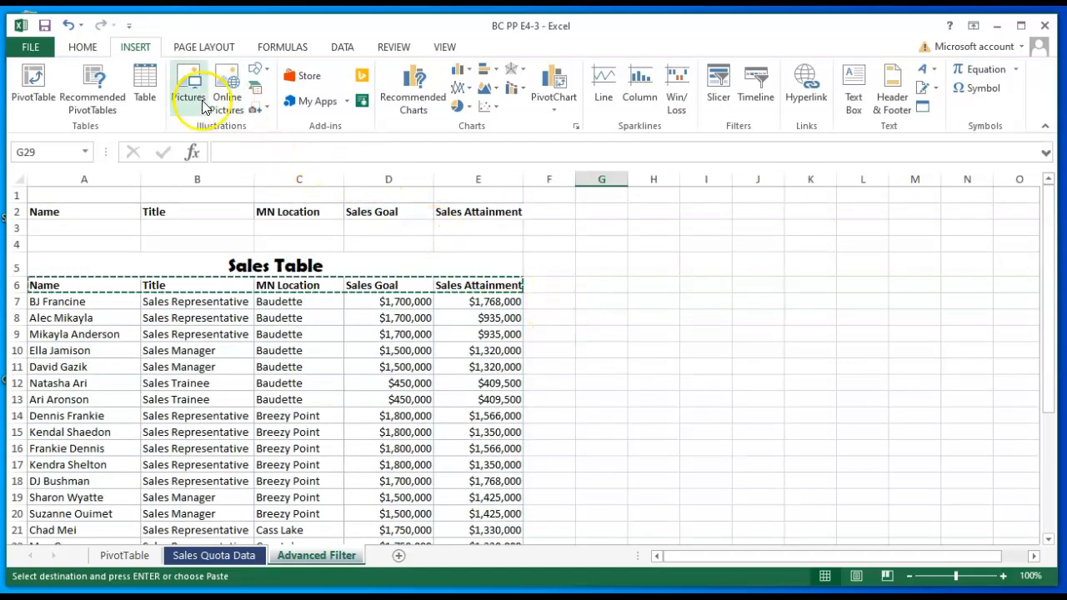
left_click(86, 199)
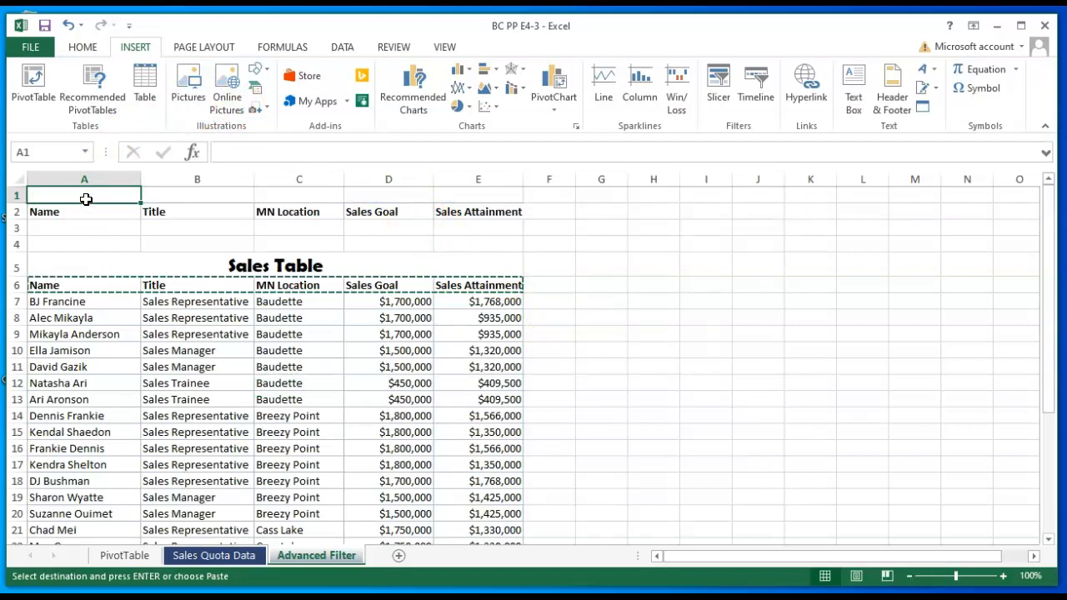
type("Criteria Area")
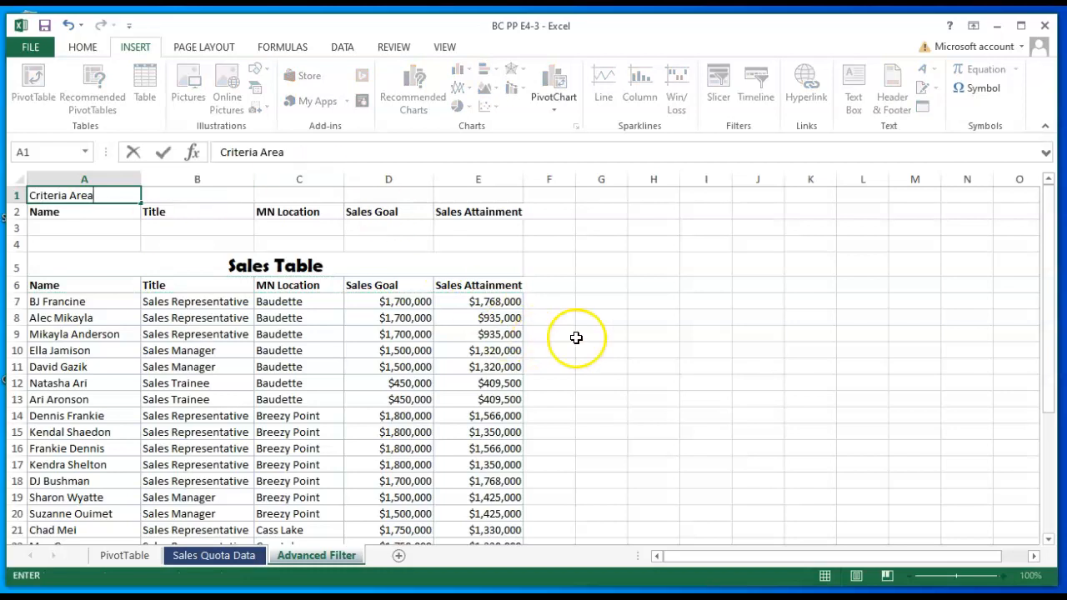
scroll(613, 322, "down", 2)
scroll(611, 318, "up", 2)
key("Down")
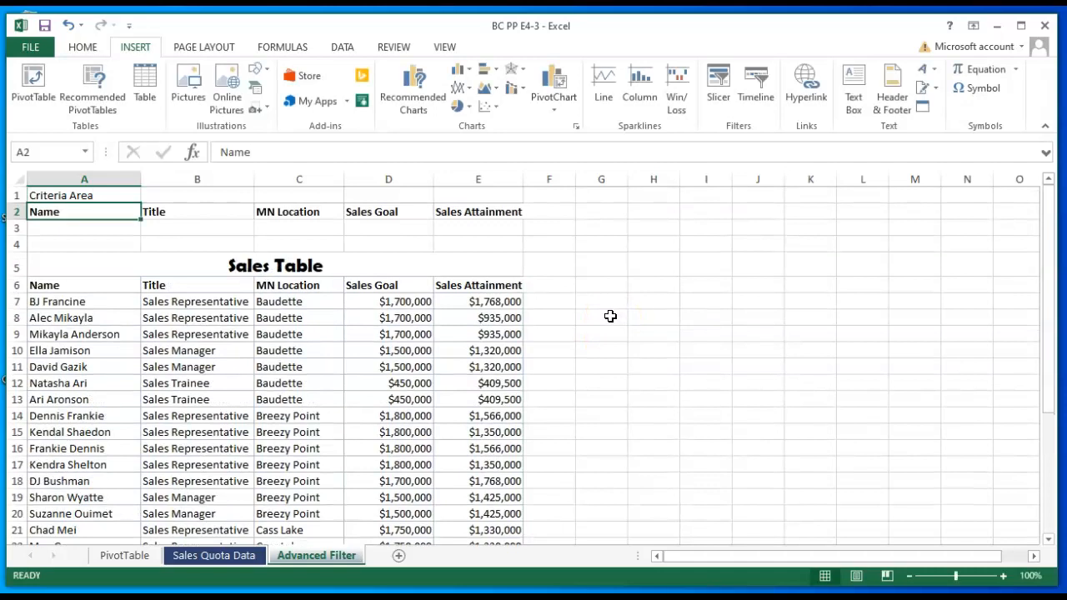
- Enter the title Extract Area in cell A31, above the column headings below the sales data
scroll(610, 317, "down", 6)
left_click(75, 390)
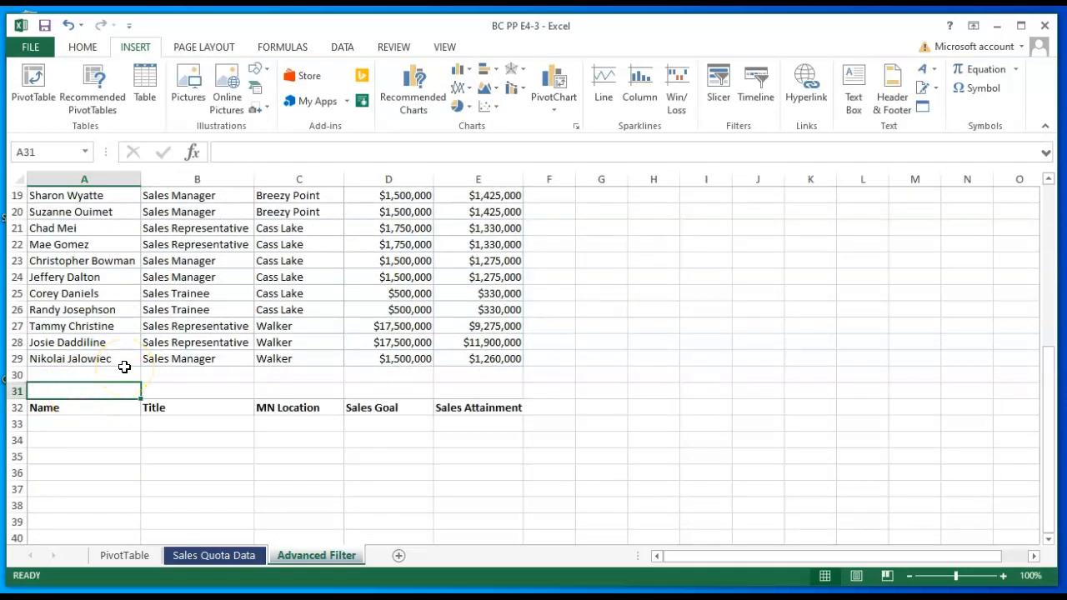
type("Extract Area")
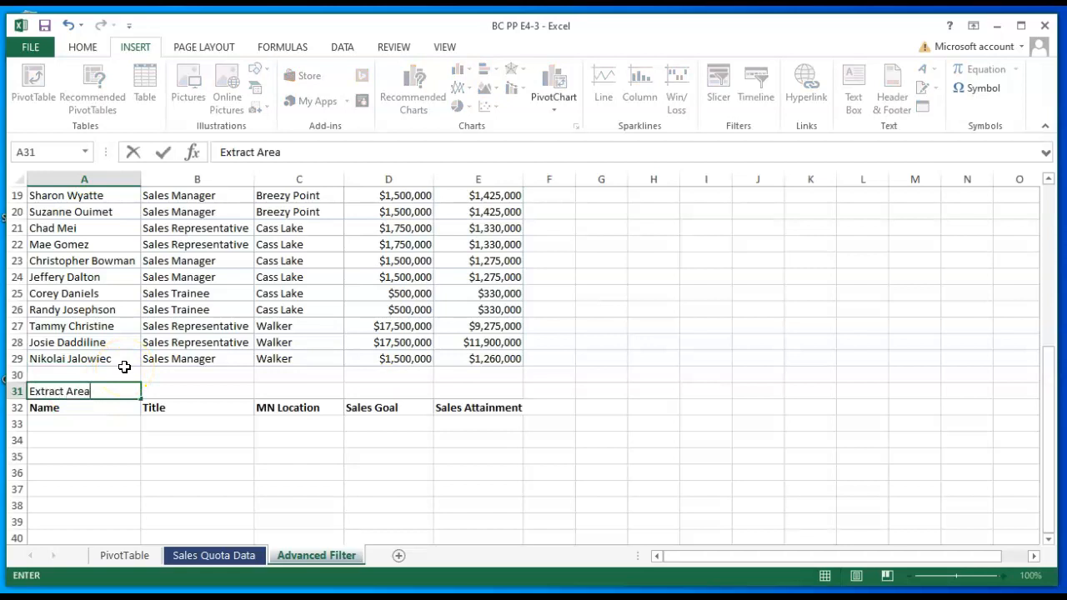
key("Return")
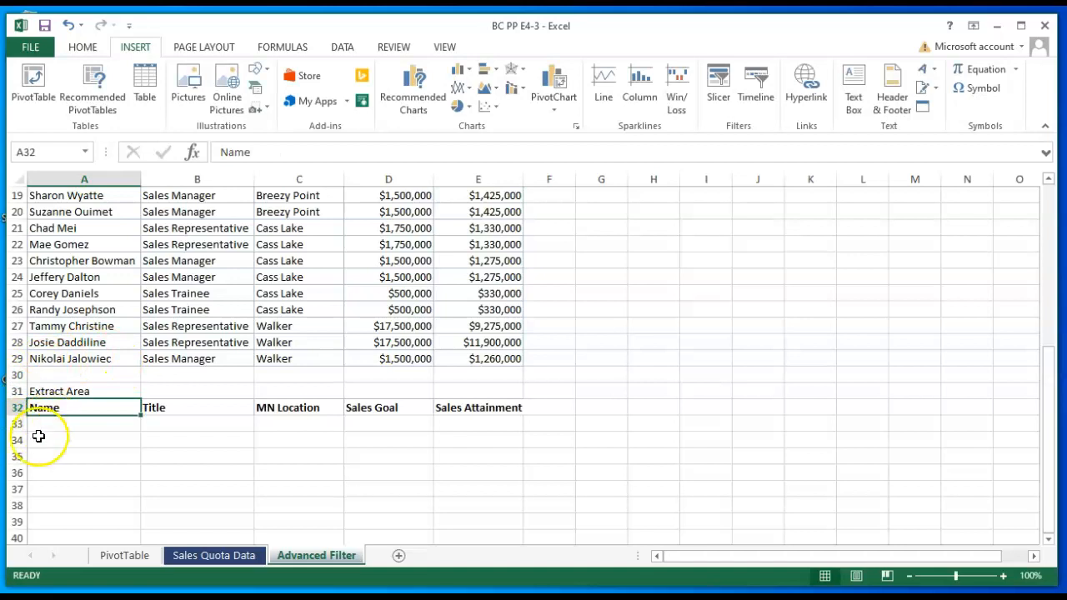
- Copy the Sales Table title's formatting onto the Criteria Area and Extract Area titles with Format Painter
scroll(103, 471, "up", 5)
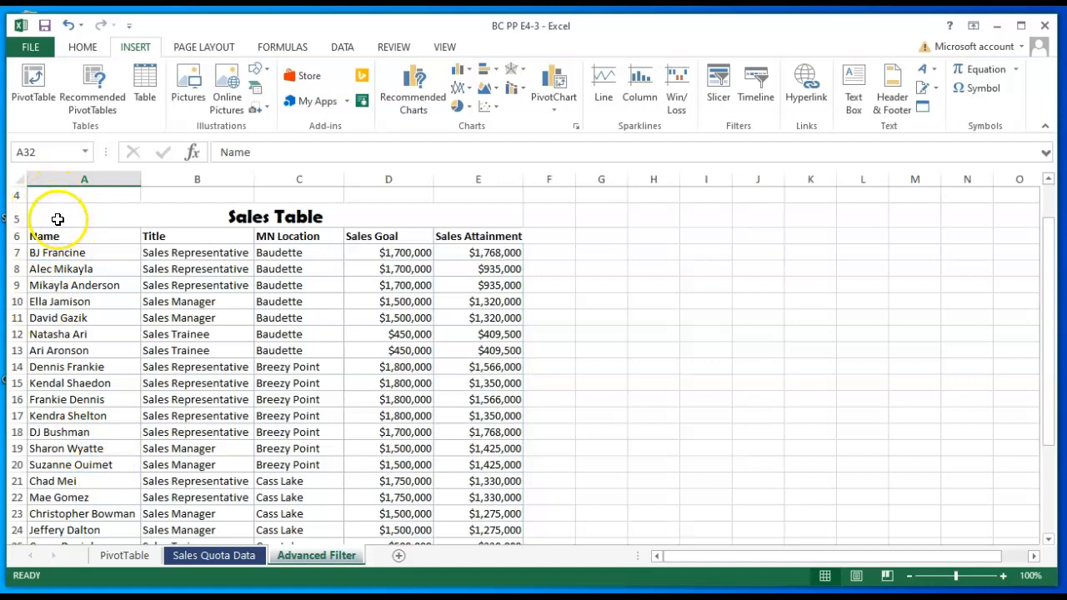
left_click(60, 221)
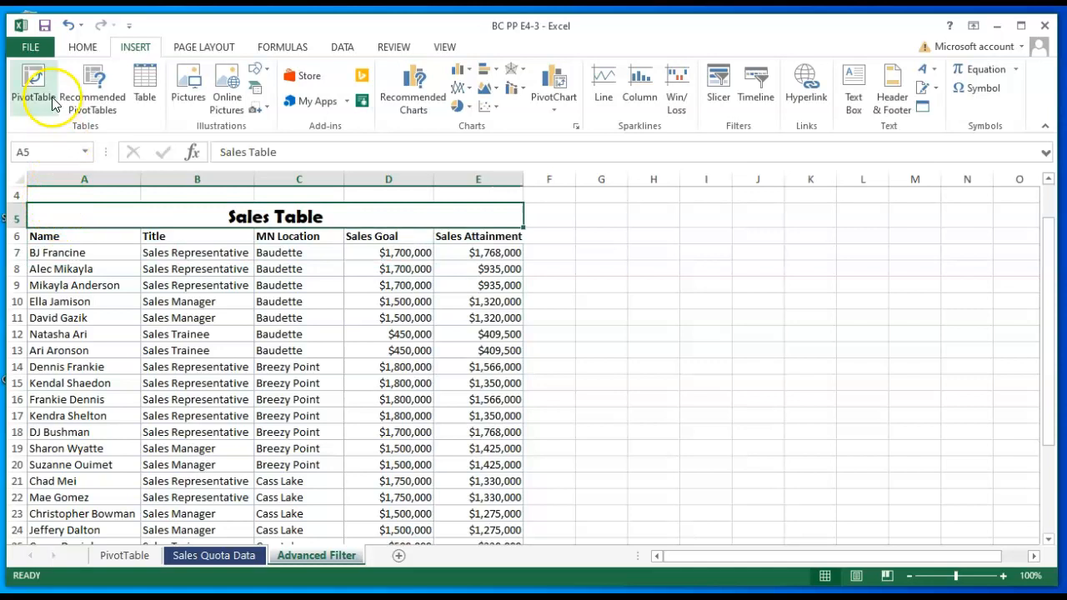
left_click(82, 48)
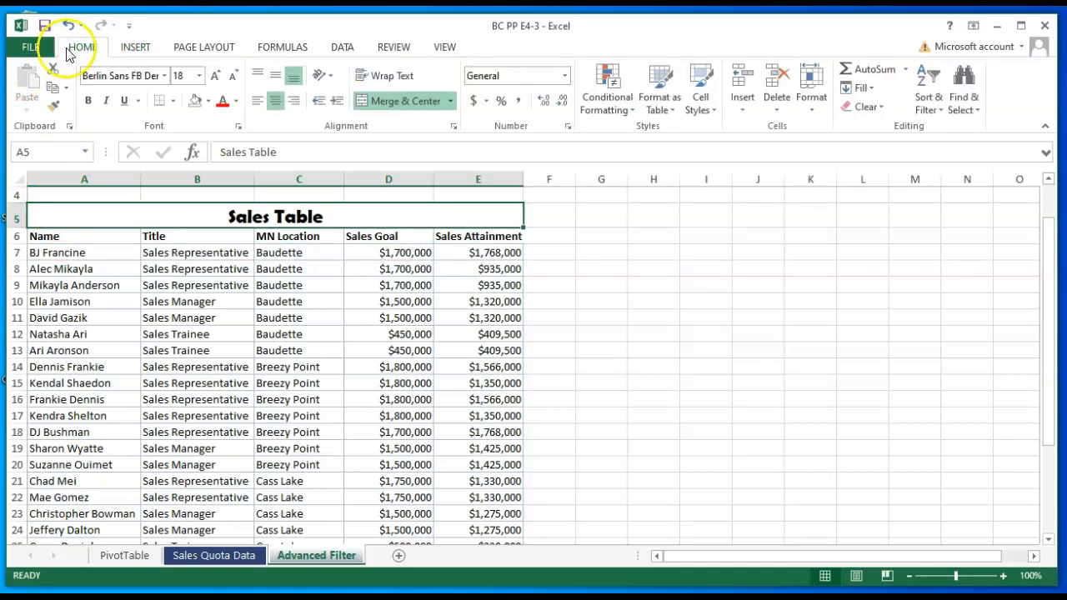
left_click(53, 108)
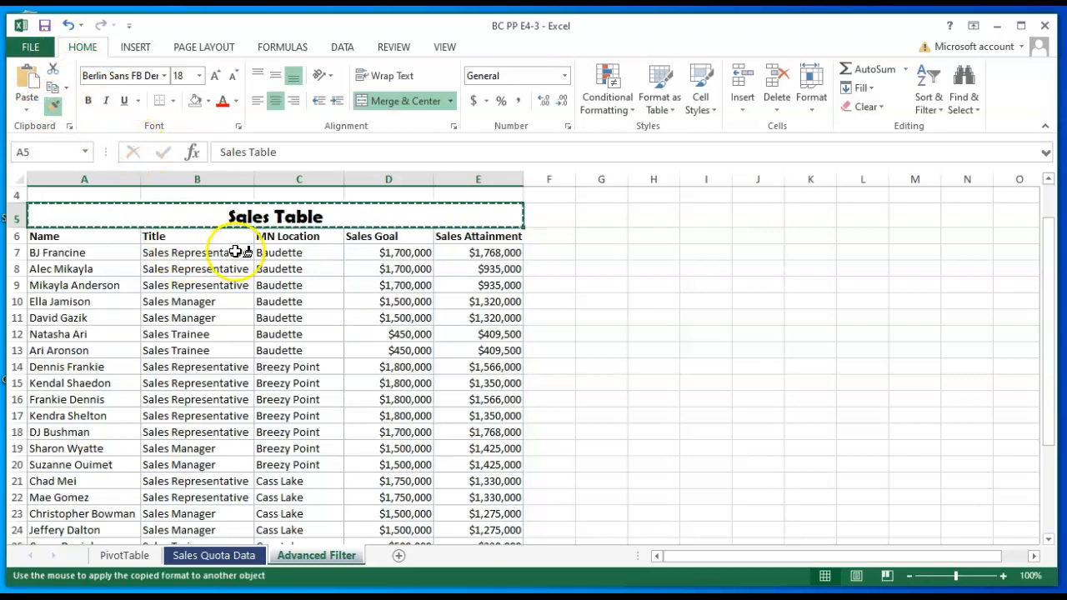
scroll(277, 265, "down", 1)
scroll(278, 265, "up", 2)
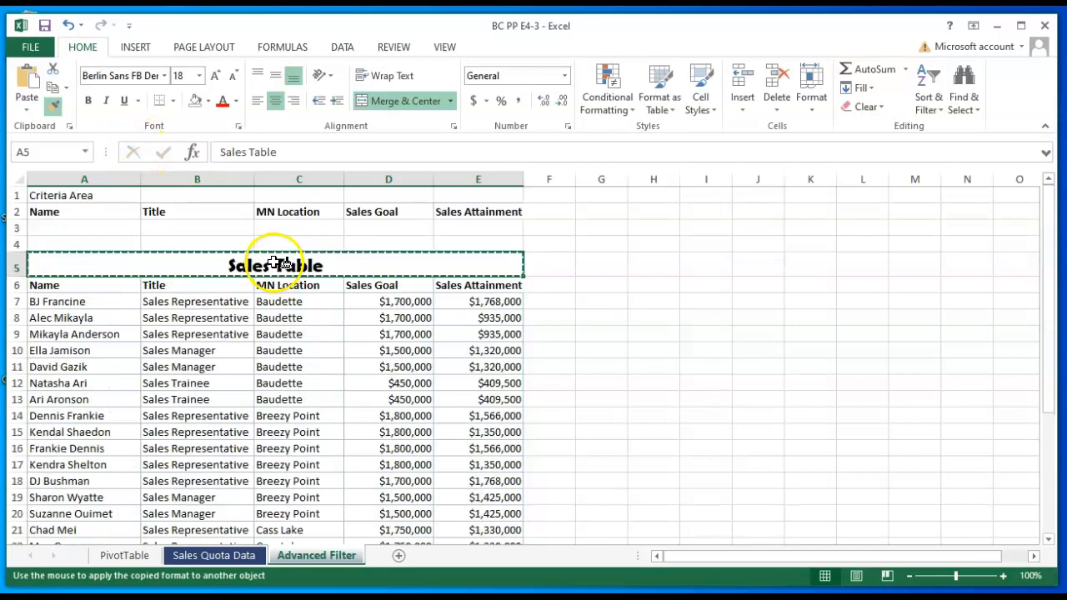
left_click(81, 198)
scroll(578, 321, "down", 6)
left_click(71, 392)
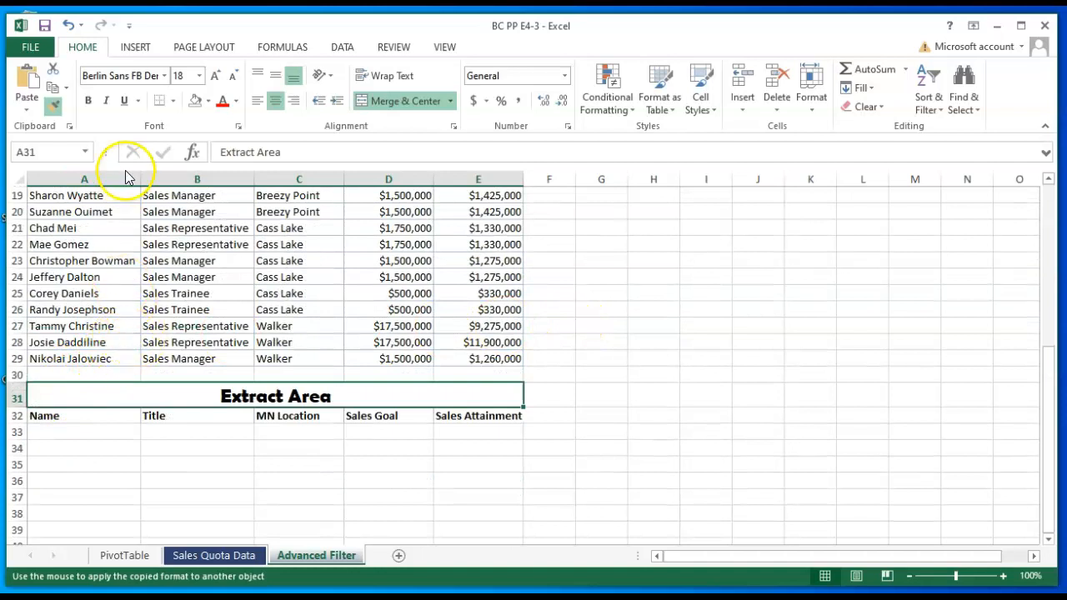
left_click(55, 109)
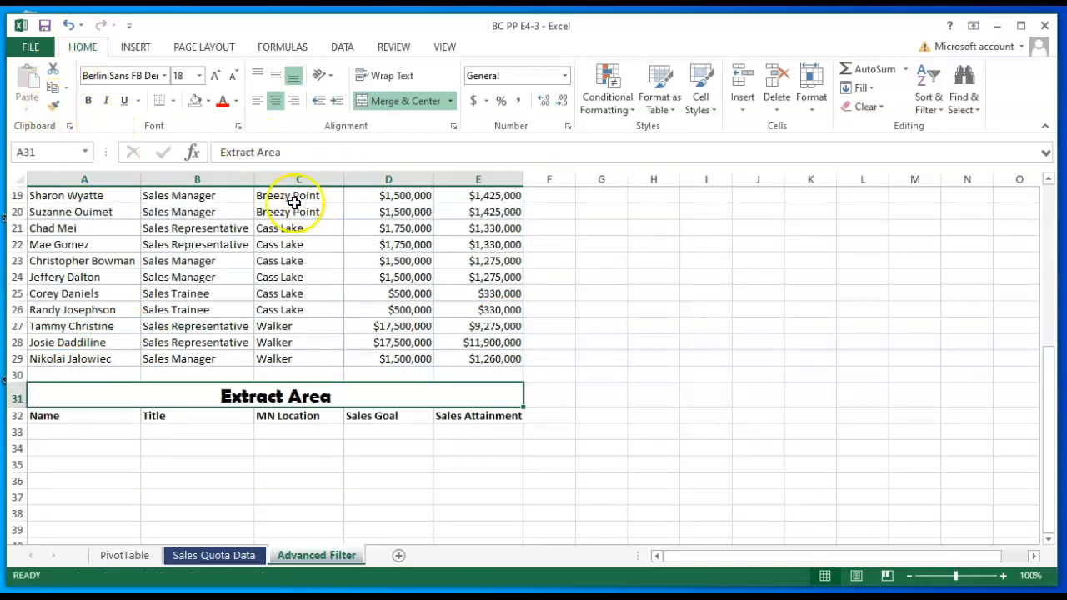
- Enter the filter criteria in row 3 of the Criteria Area: Sales Trainee under Title and <400000 under Sales Attainment
scroll(571, 309, "up", 5)
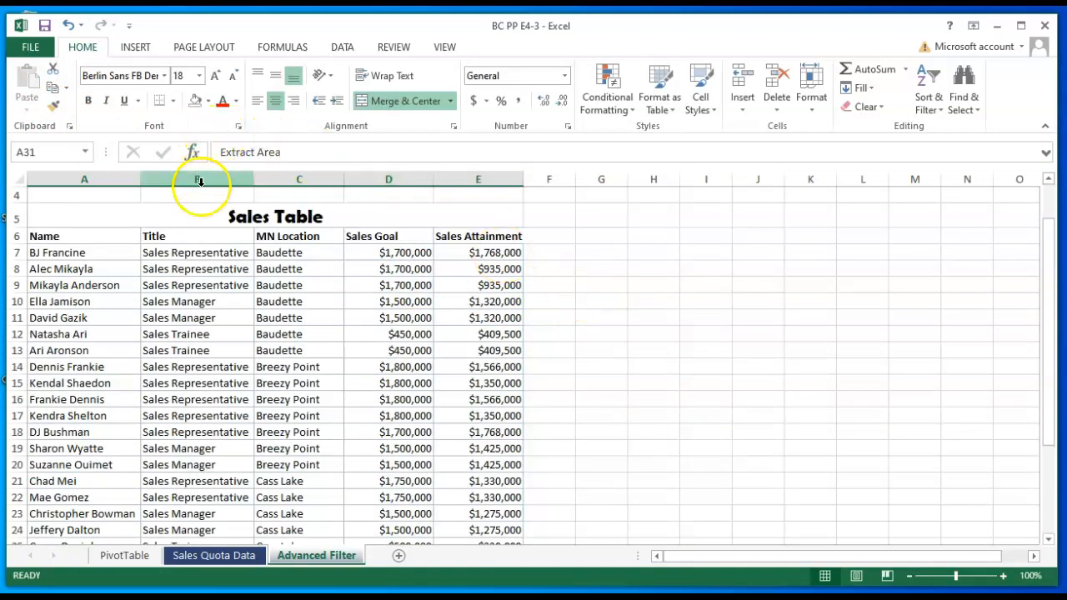
scroll(199, 215, "up", 1)
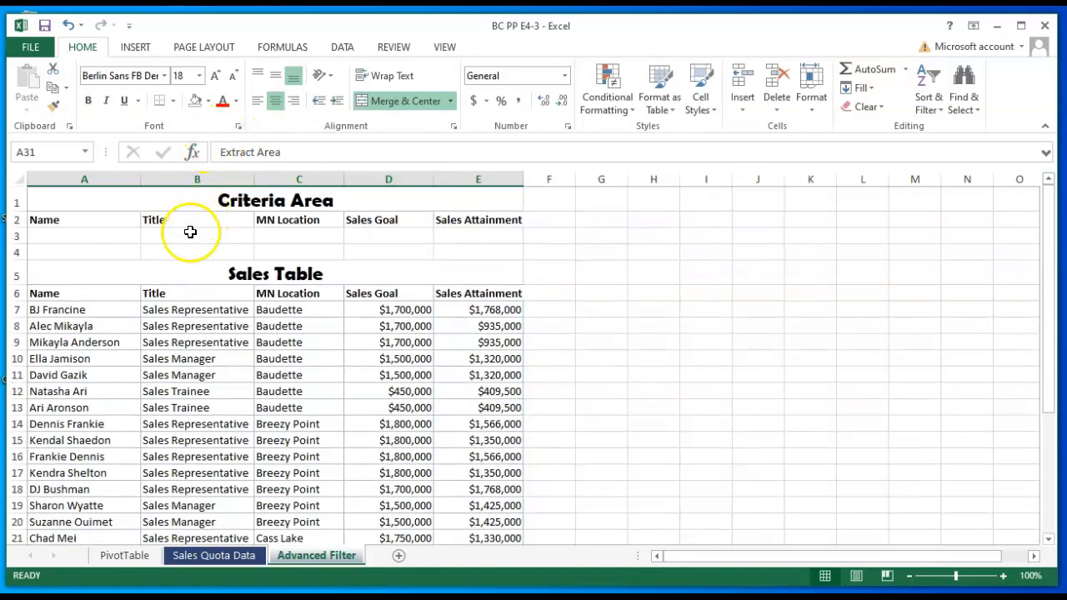
left_click(185, 242)
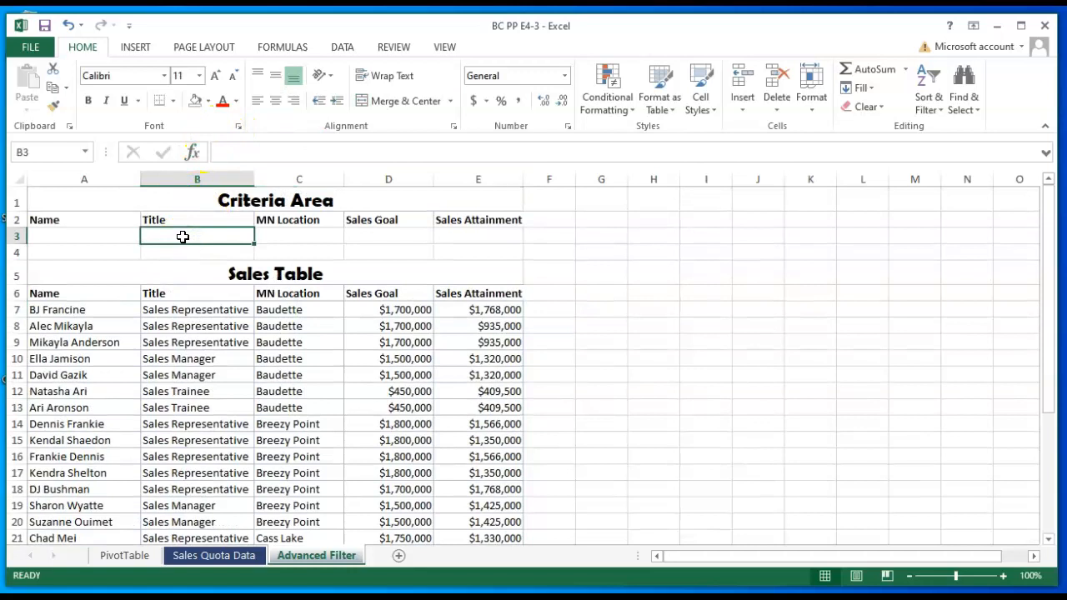
type("Sales Trainee")
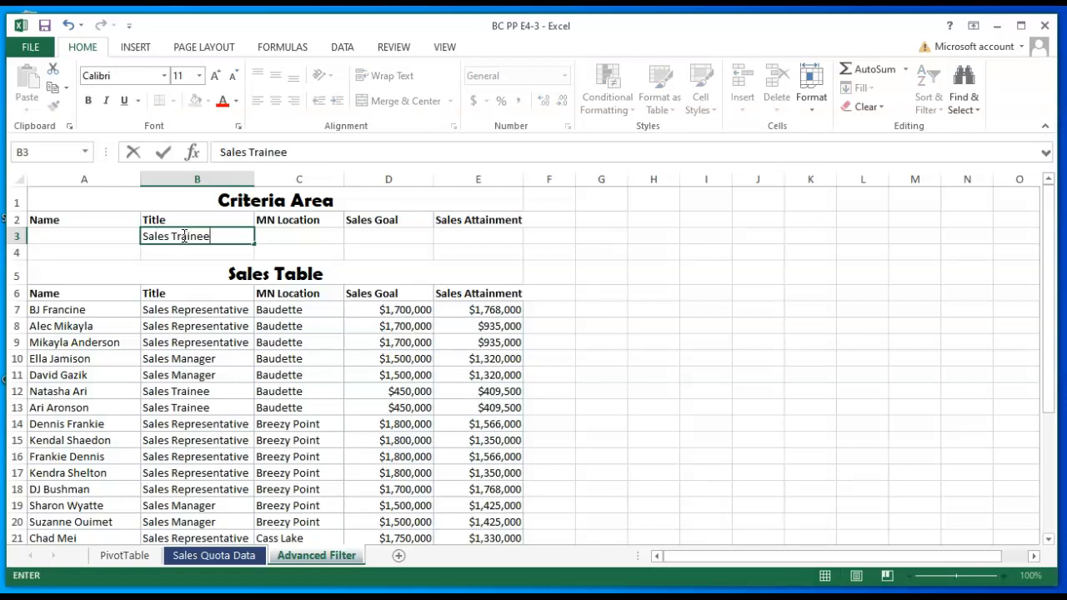
key("Tab")
left_click(480, 237)
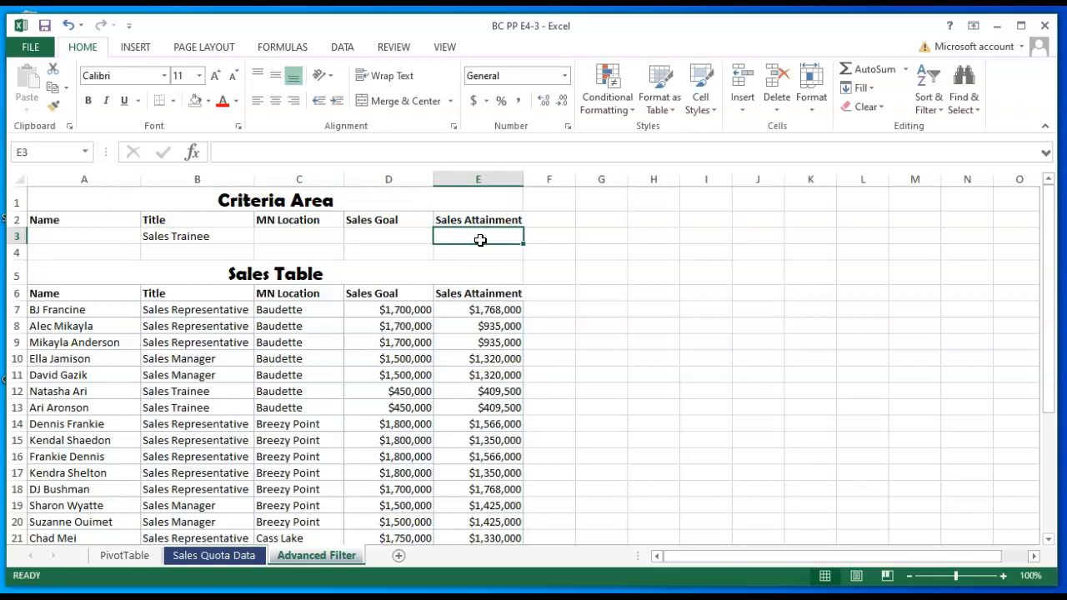
type("<400000")
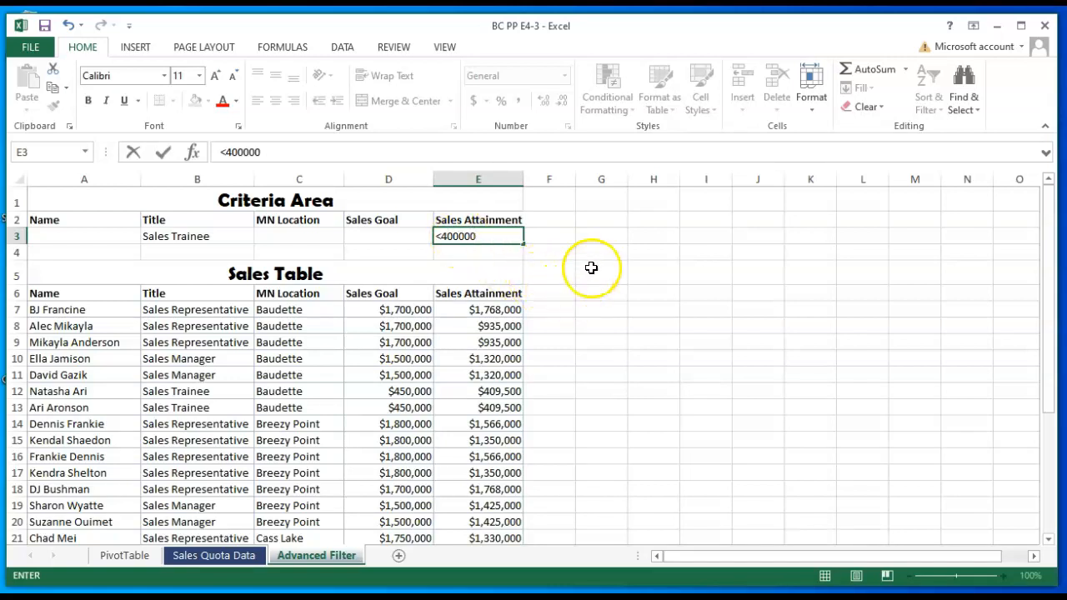
key("Return")
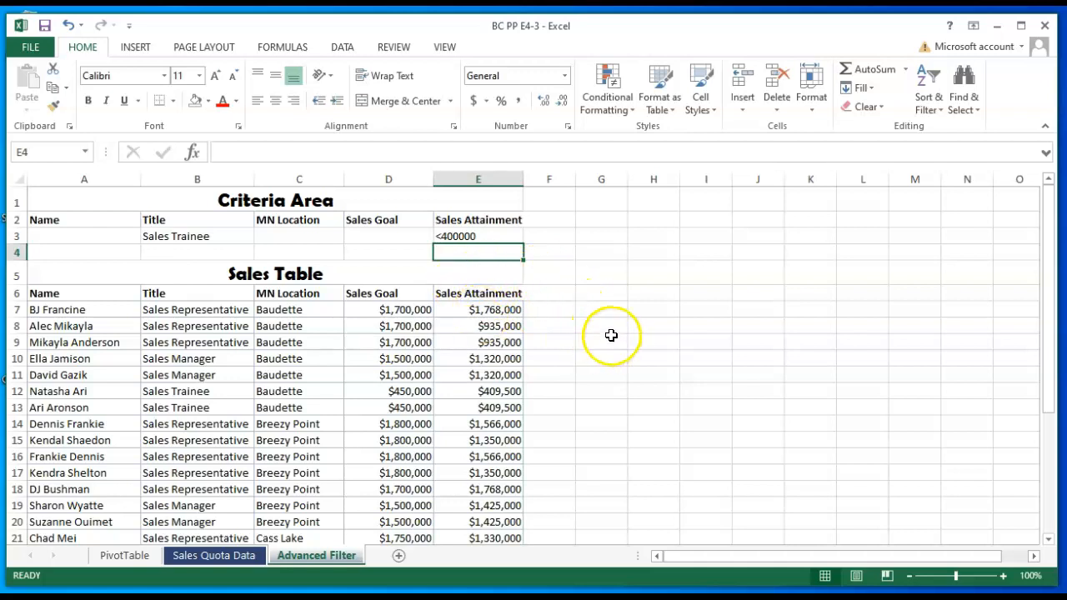
- Start an Advanced Filter on the sales data that copies to another location, with A2:E3 as the criteria range
left_click(66, 312)
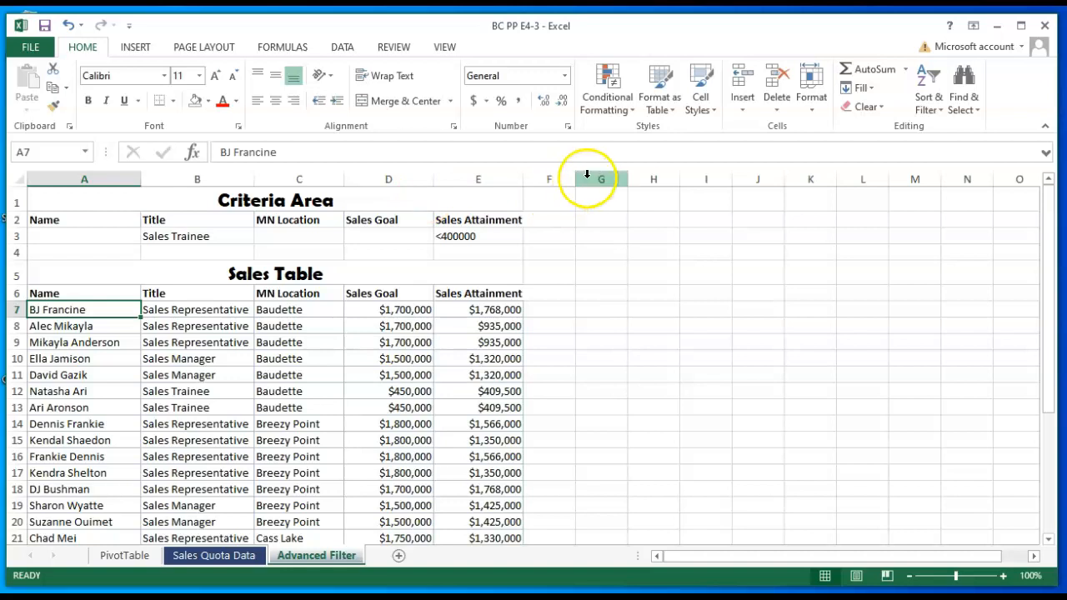
left_click(341, 48)
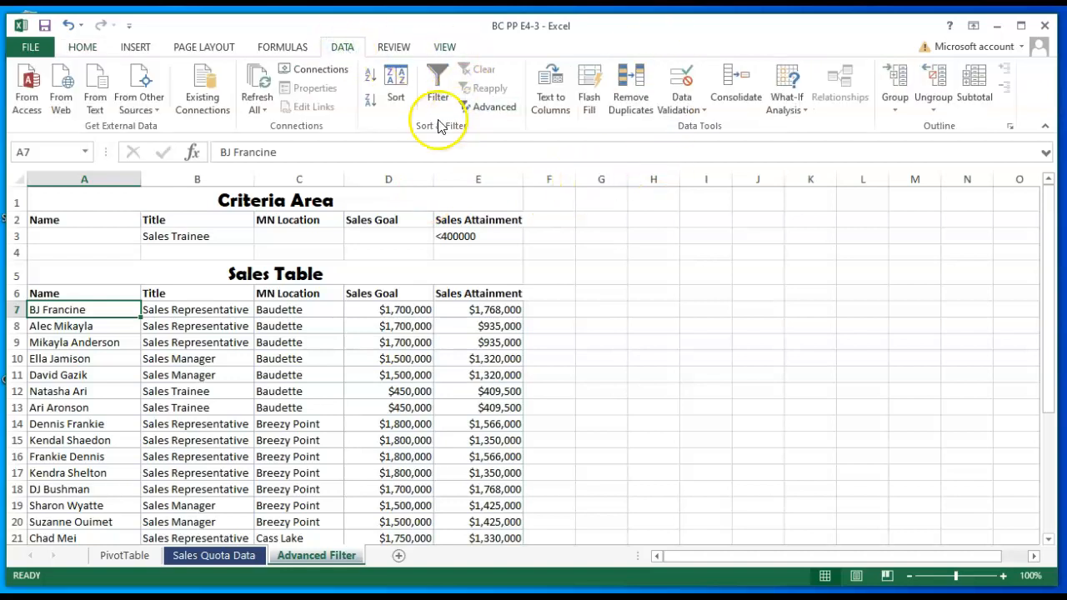
left_click(488, 113)
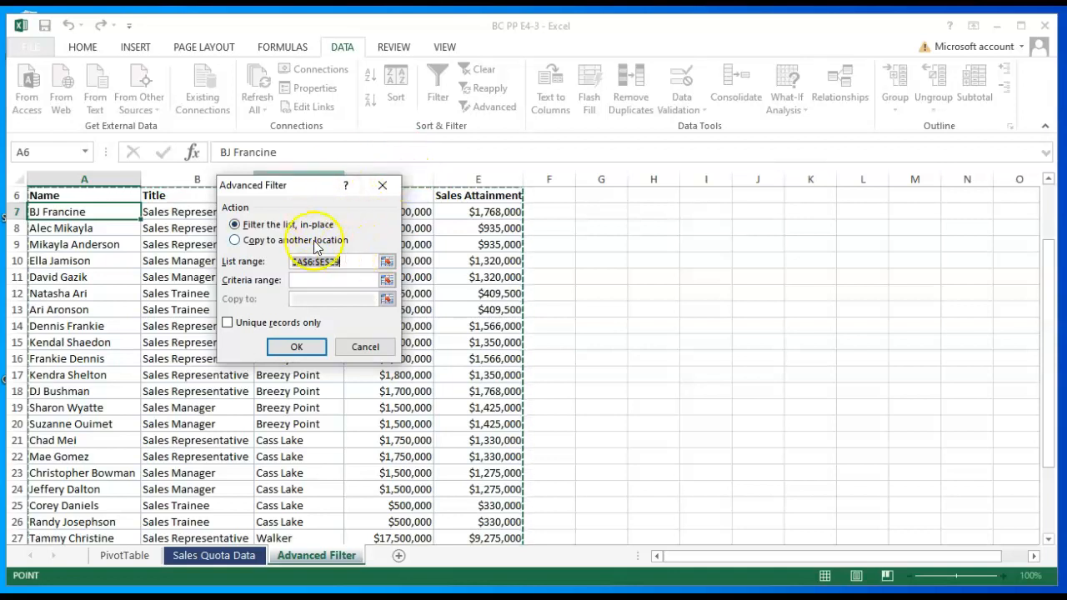
left_click(236, 241)
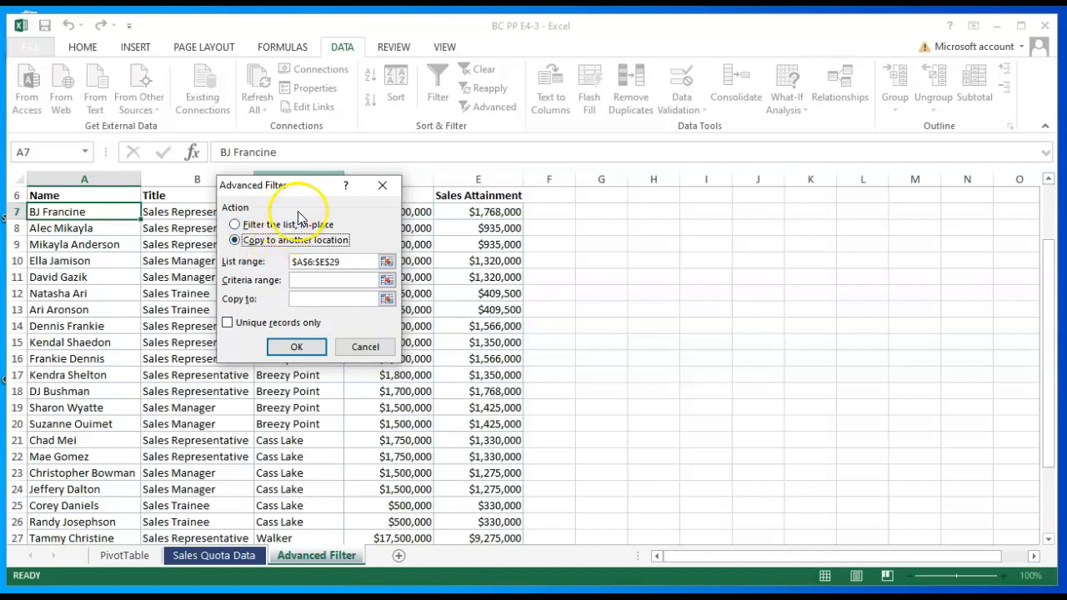
left_click(300, 280)
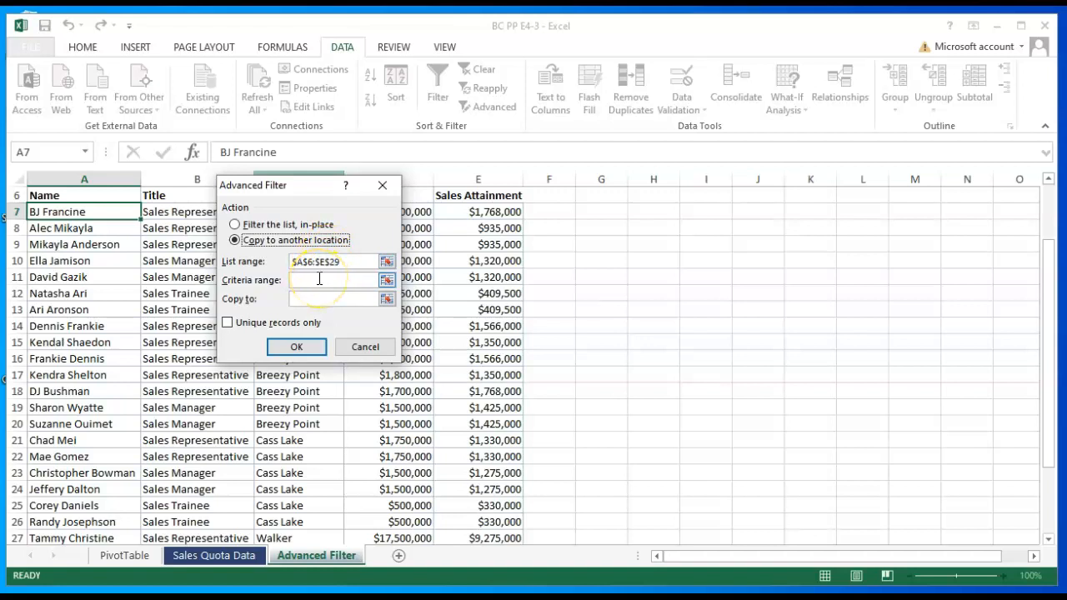
left_click(320, 280)
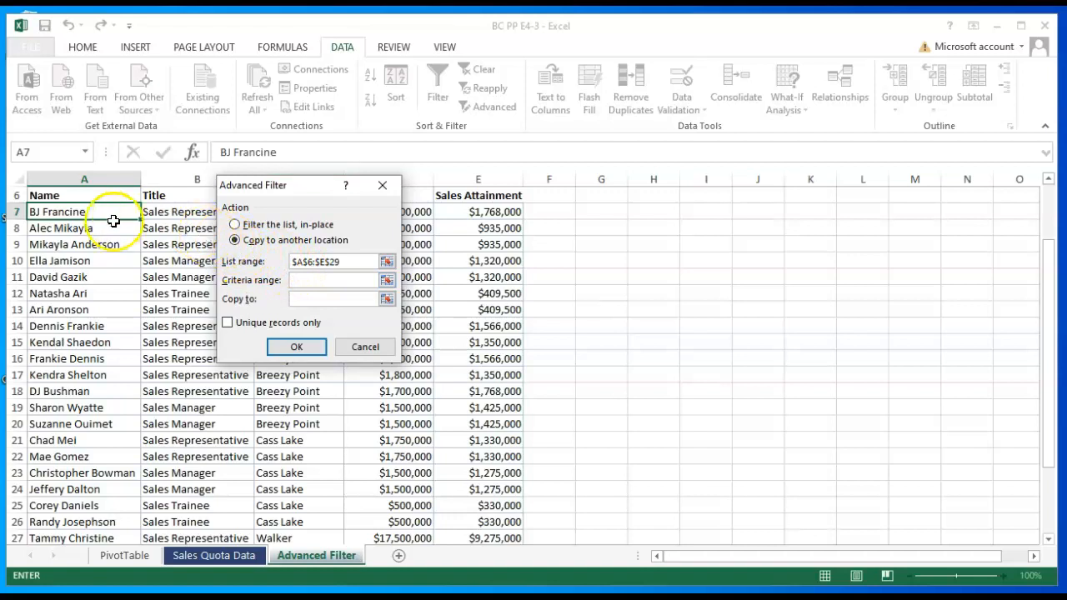
scroll(102, 241, "up", 2)
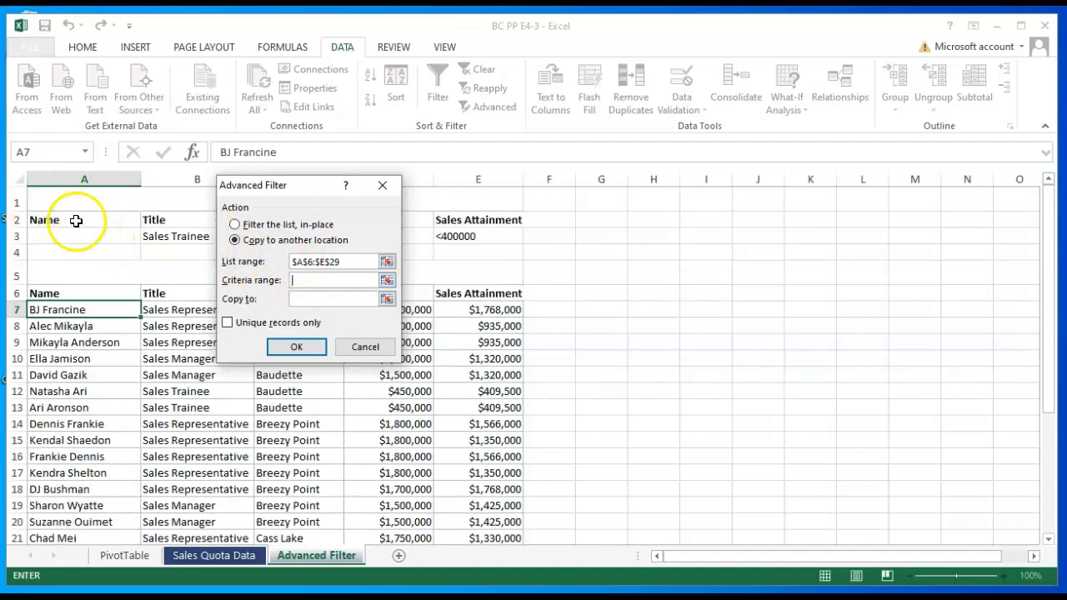
left_click_drag(76, 220, 459, 234)
- Set the Advanced Filter's copy destination to the Extract Area headings A32:E32 and run the filter
left_click(296, 297)
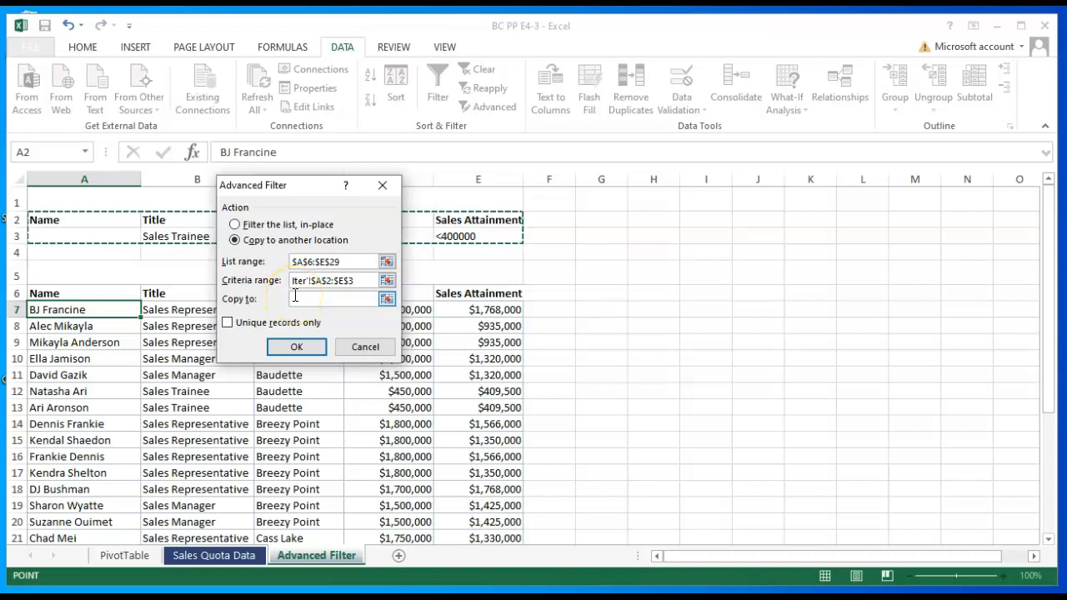
left_click(302, 299)
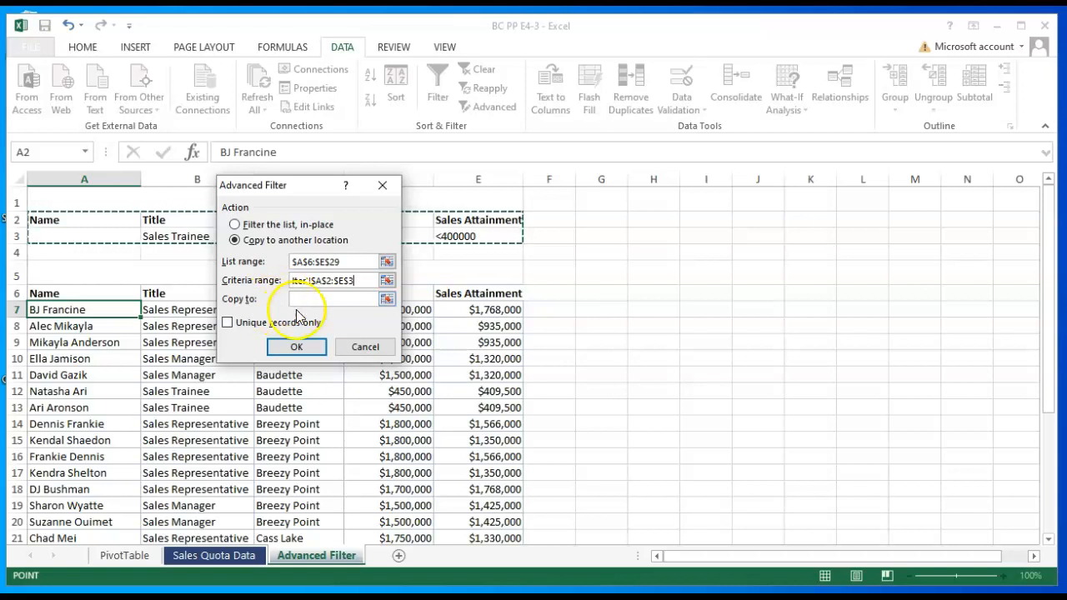
left_click(310, 299)
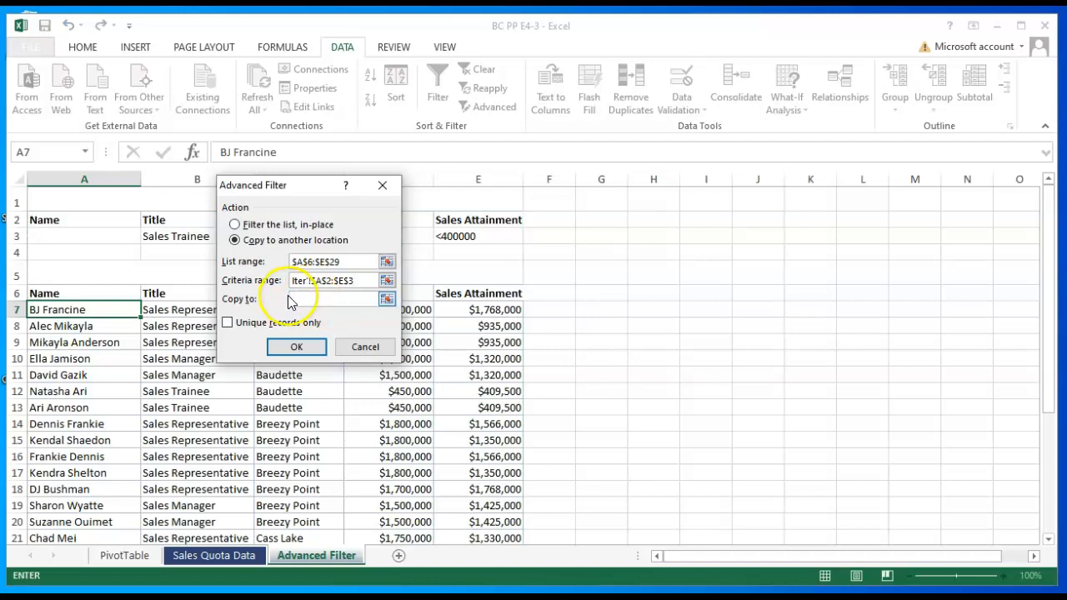
scroll(589, 319, "down", 5)
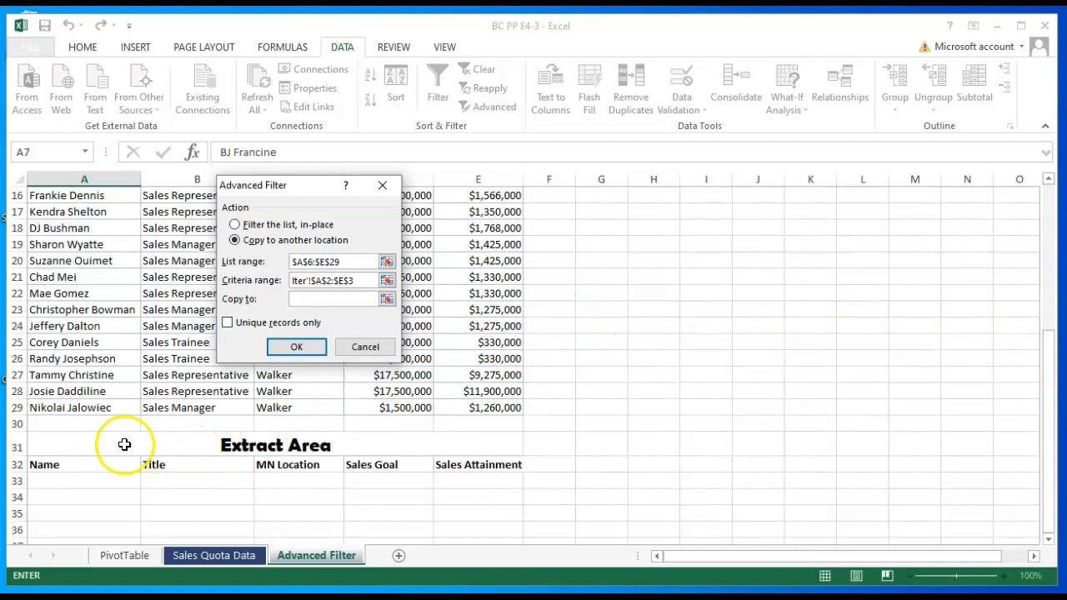
left_click_drag(70, 466, 466, 471)
scroll(608, 319, "up", 5)
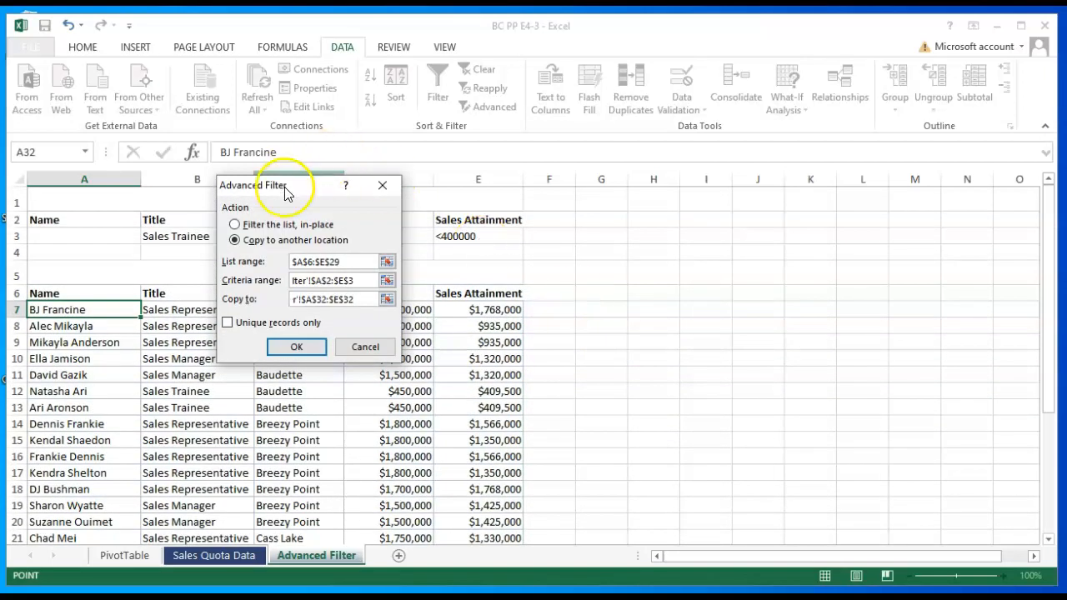
left_click_drag(275, 183, 478, 188)
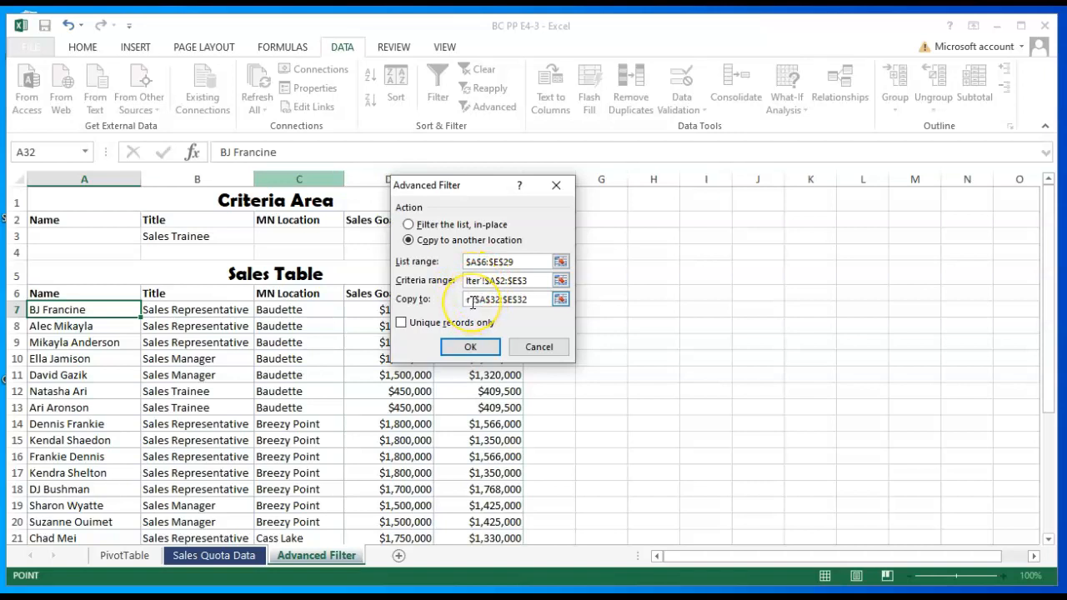
left_click(470, 349)
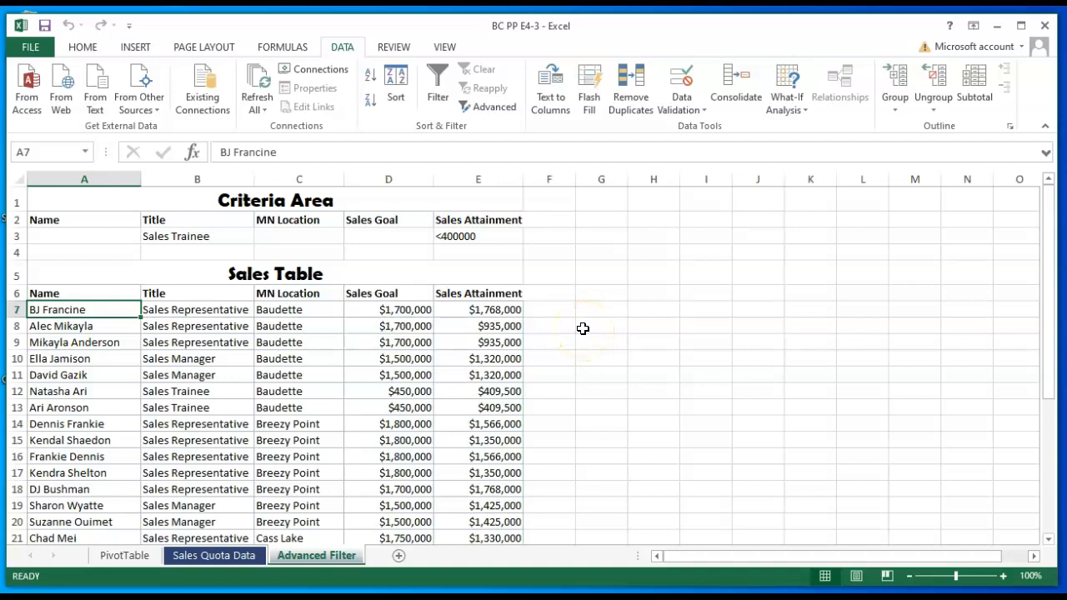
- Create a copy of the Sales Quota Data sheet and place it at the end of the BC PP E4-3 workbook
scroll(583, 329, "down", 6)
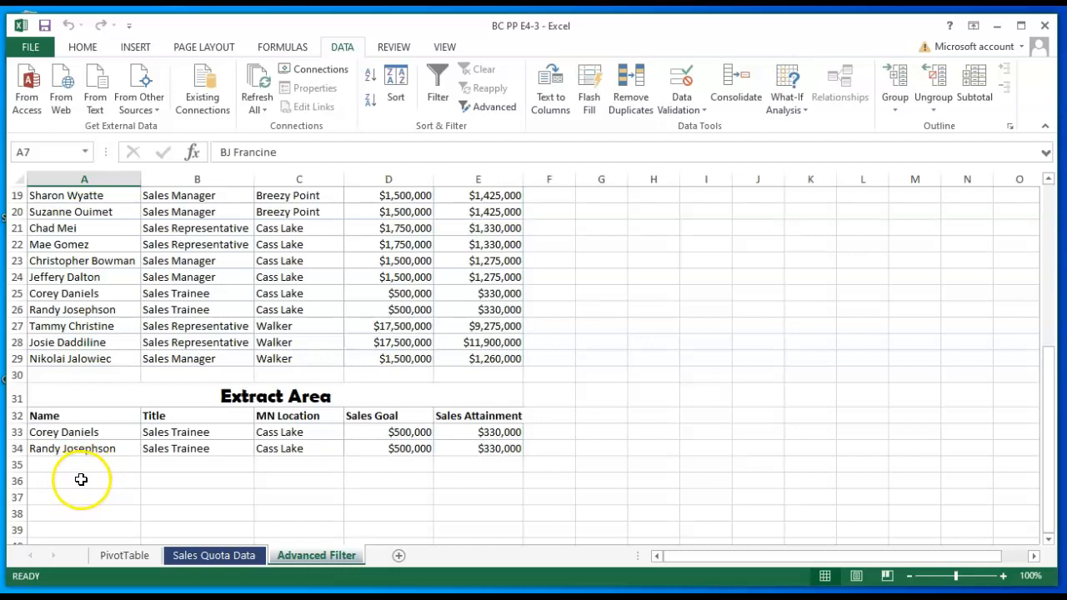
left_click(214, 555)
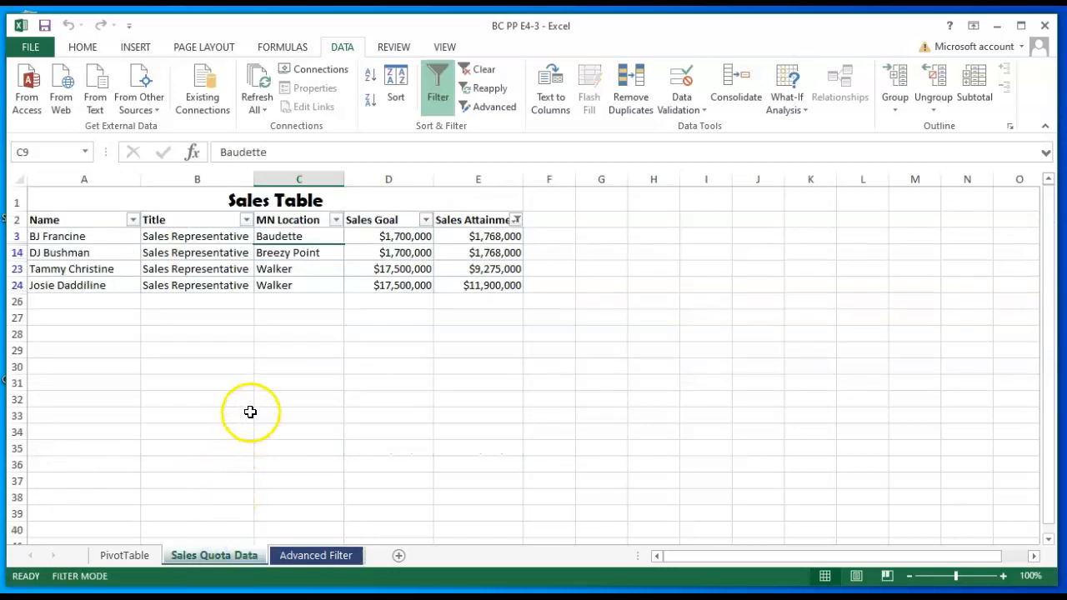
right_click(230, 561)
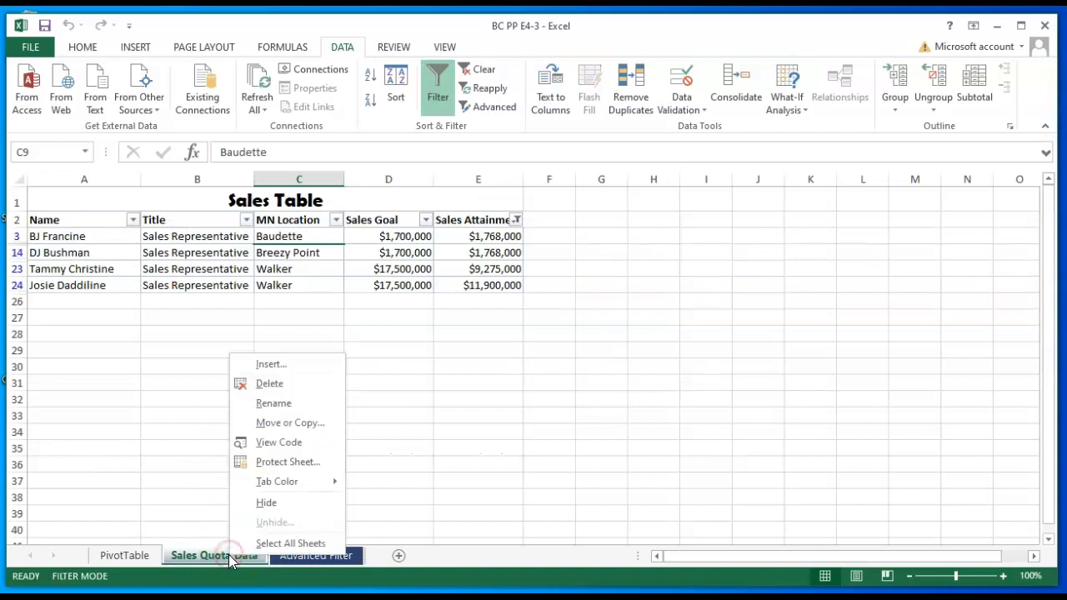
left_click(268, 423)
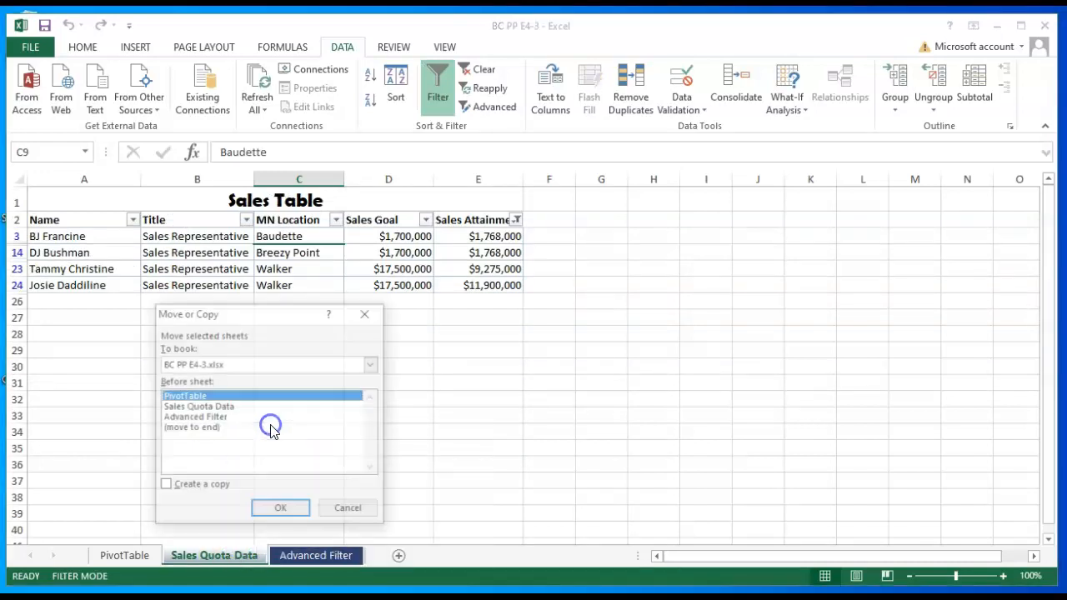
left_click(165, 487)
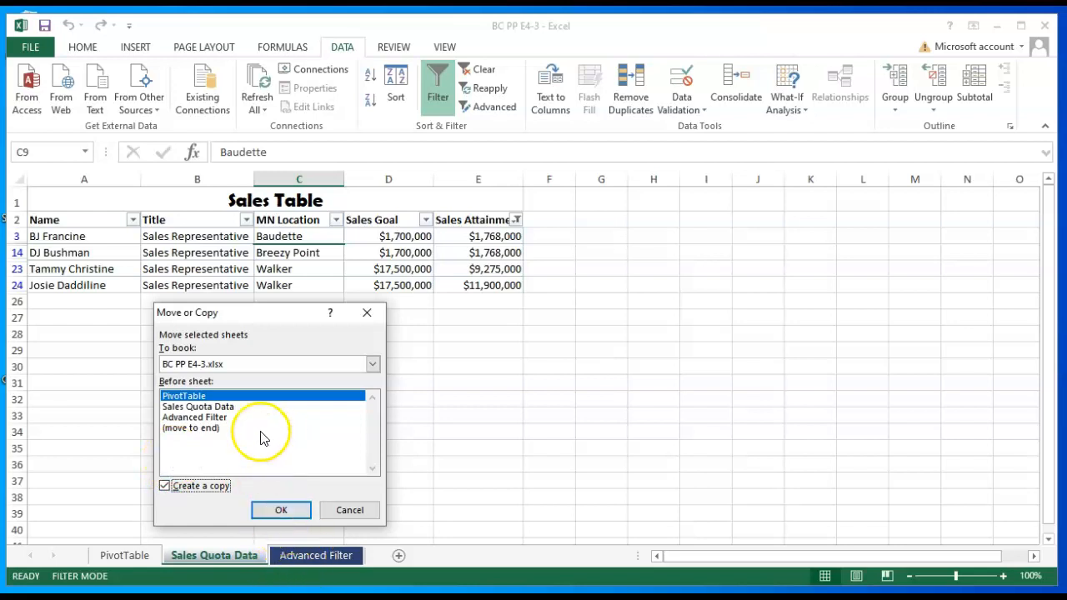
left_click(209, 428)
left_click(280, 508)
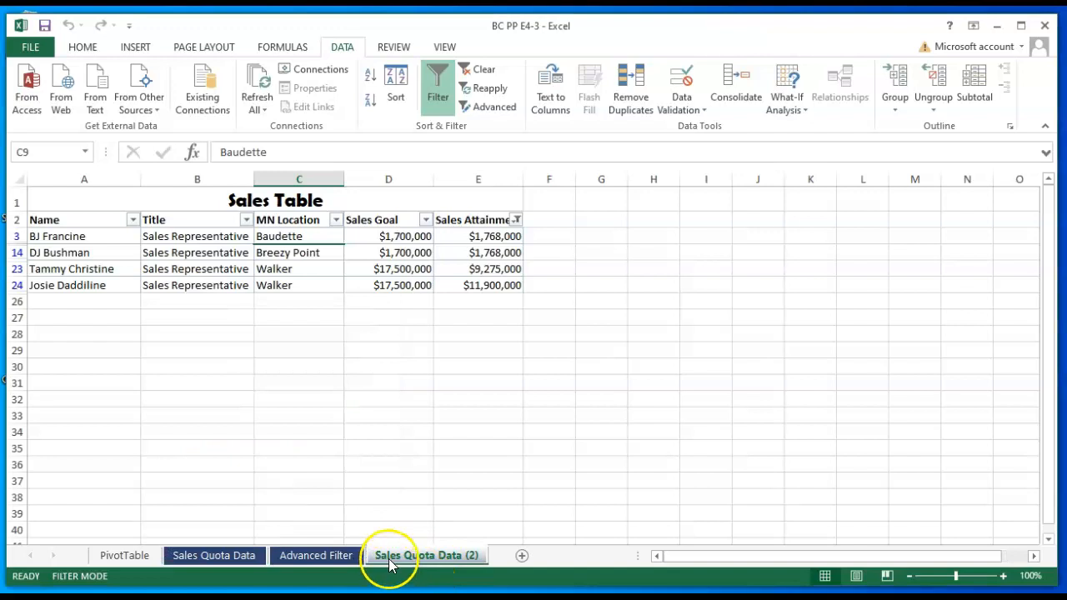
- Rename the copied Sales Quota Data sheet as Subtotals
left_click(408, 556)
left_click(456, 403)
type("S")
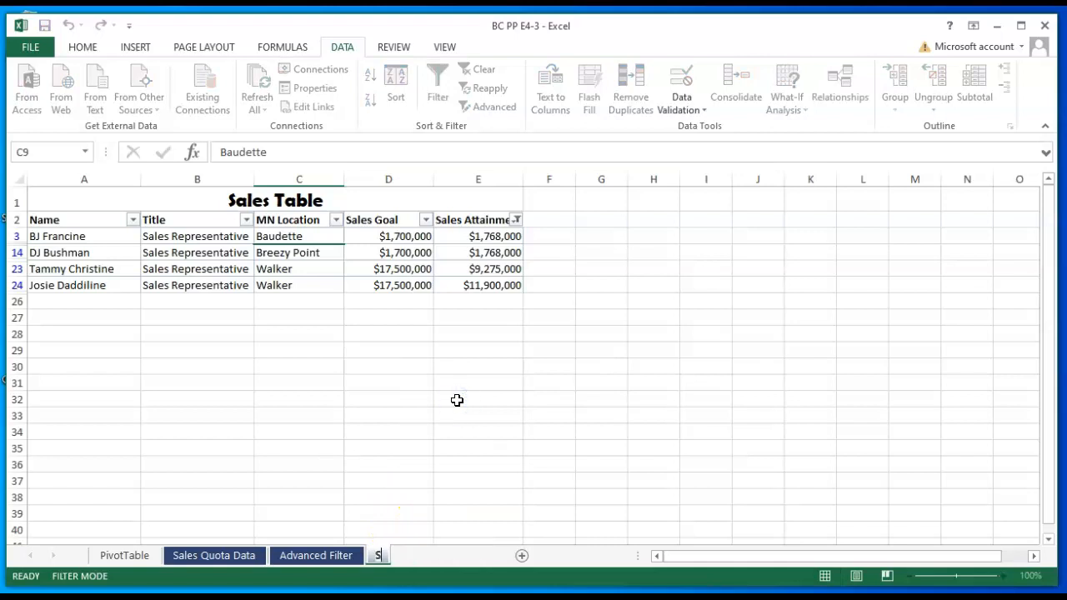
type("ubtotals")
key("Return")
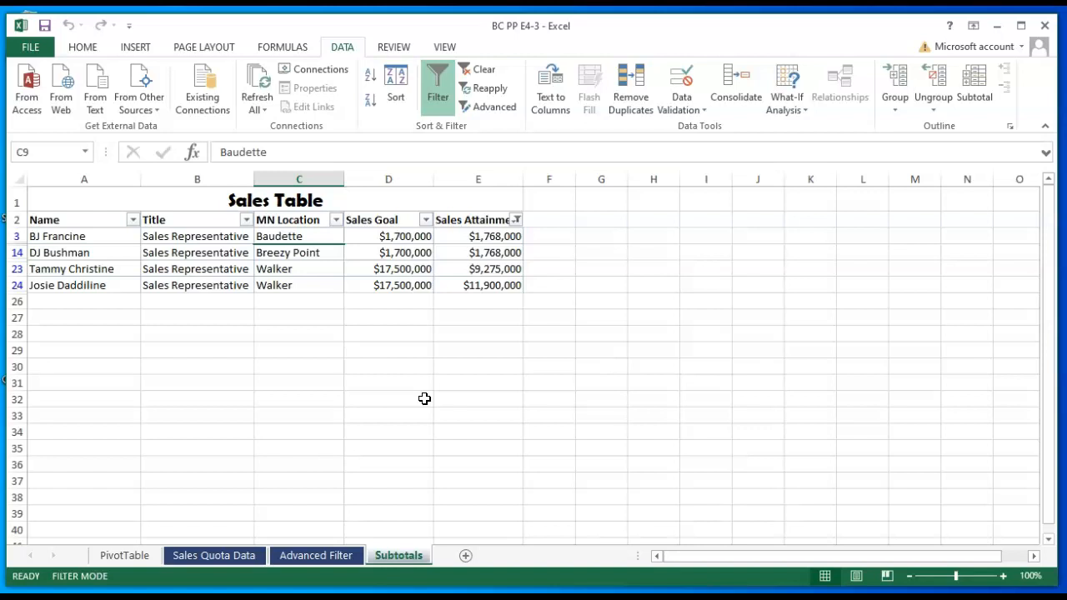
- Clear the Sales Attainment filter on the Subtotals sheet and turn off filtering for the Sales Table
left_click(402, 556)
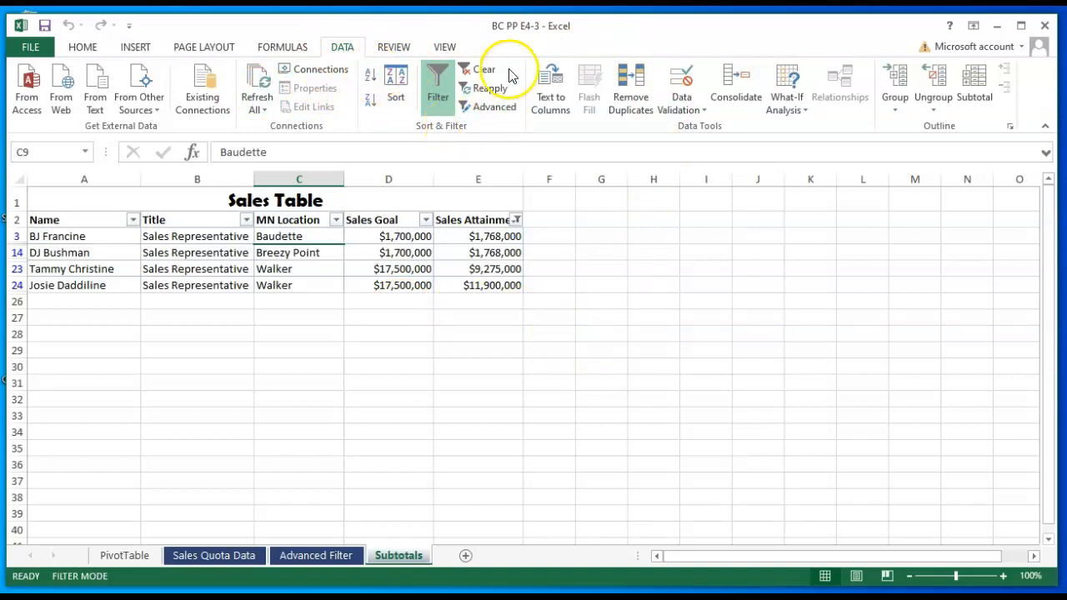
left_click(481, 69)
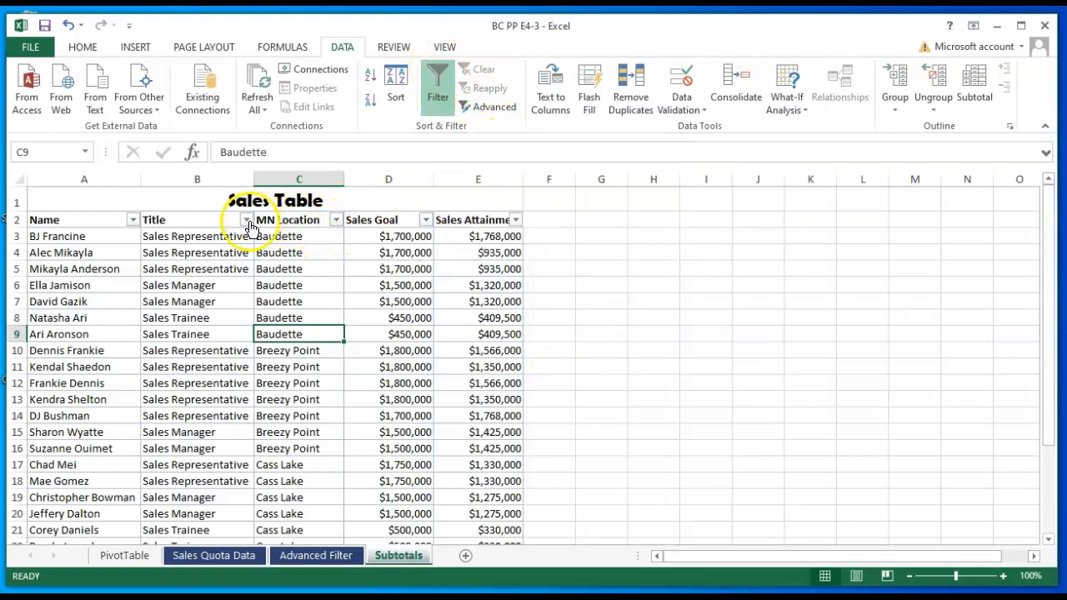
left_click(438, 79)
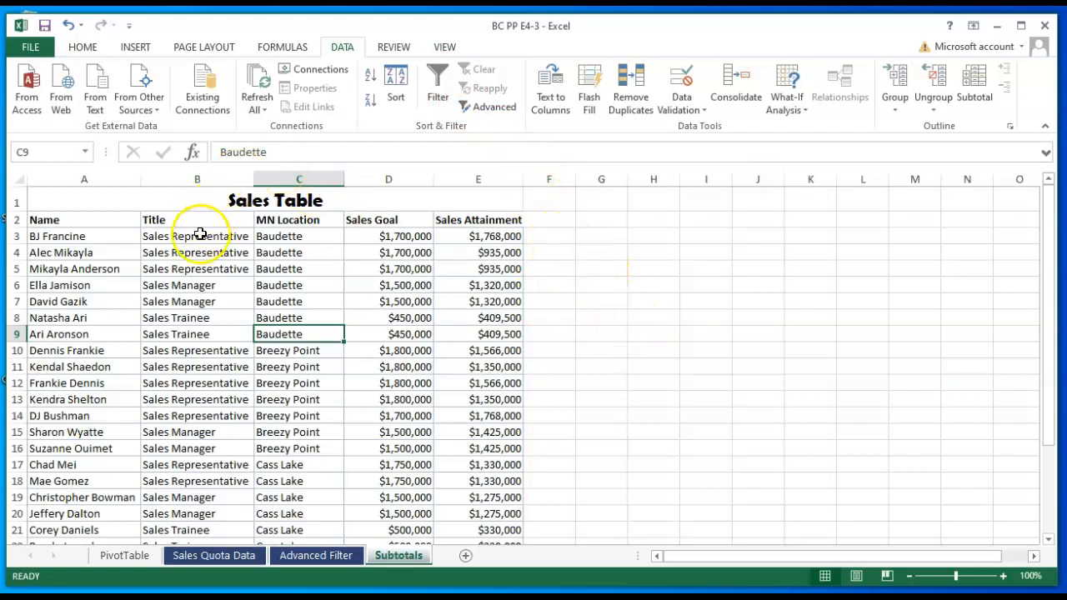
- Sort the Sales Table on the Subtotals sheet by Title from A to Z
left_click(177, 274)
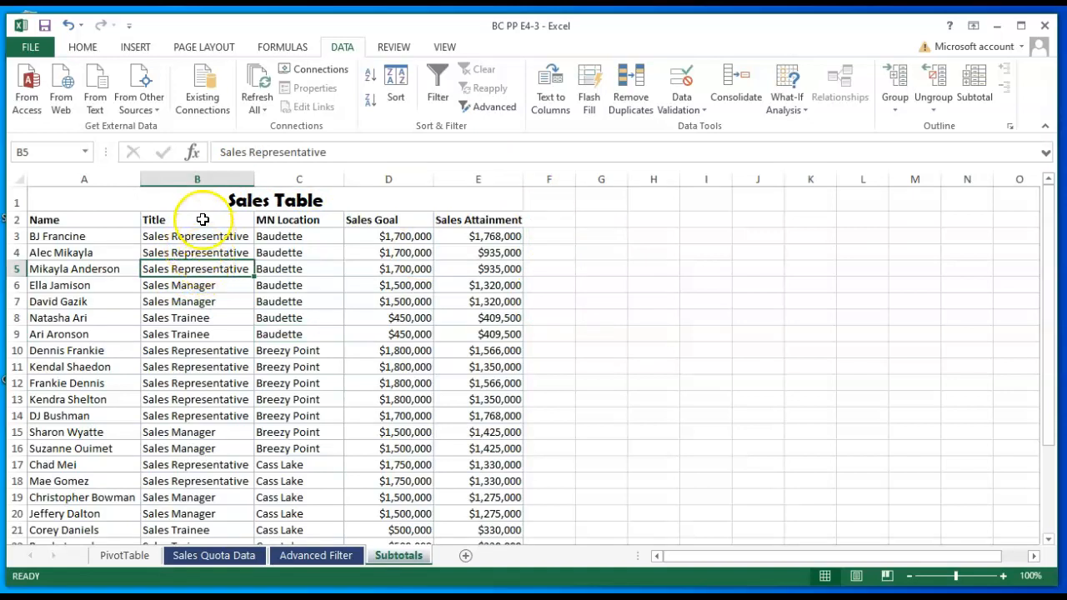
left_click(392, 118)
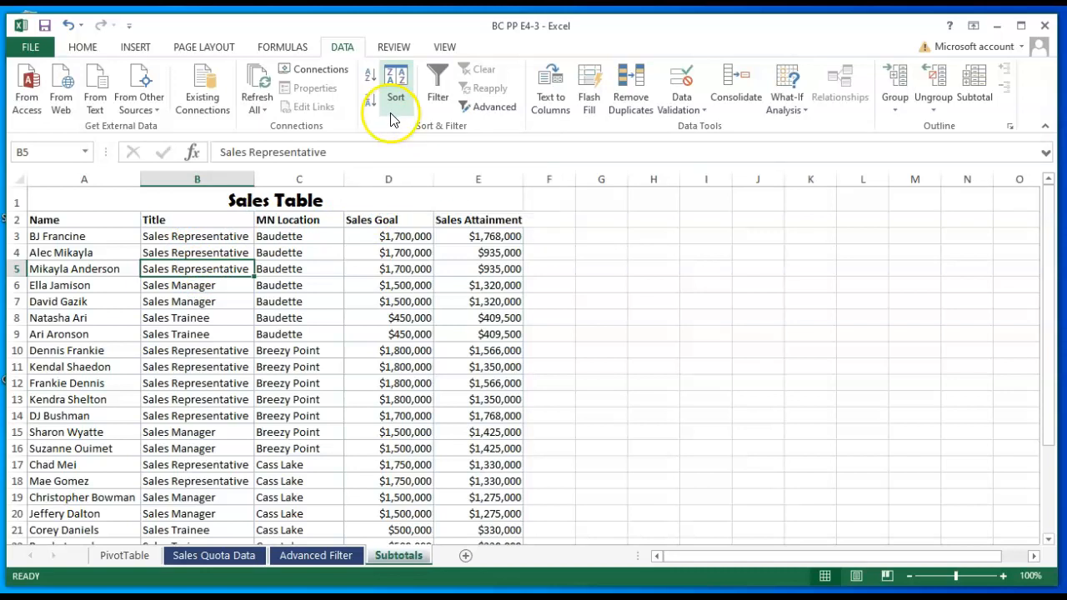
left_click(371, 75)
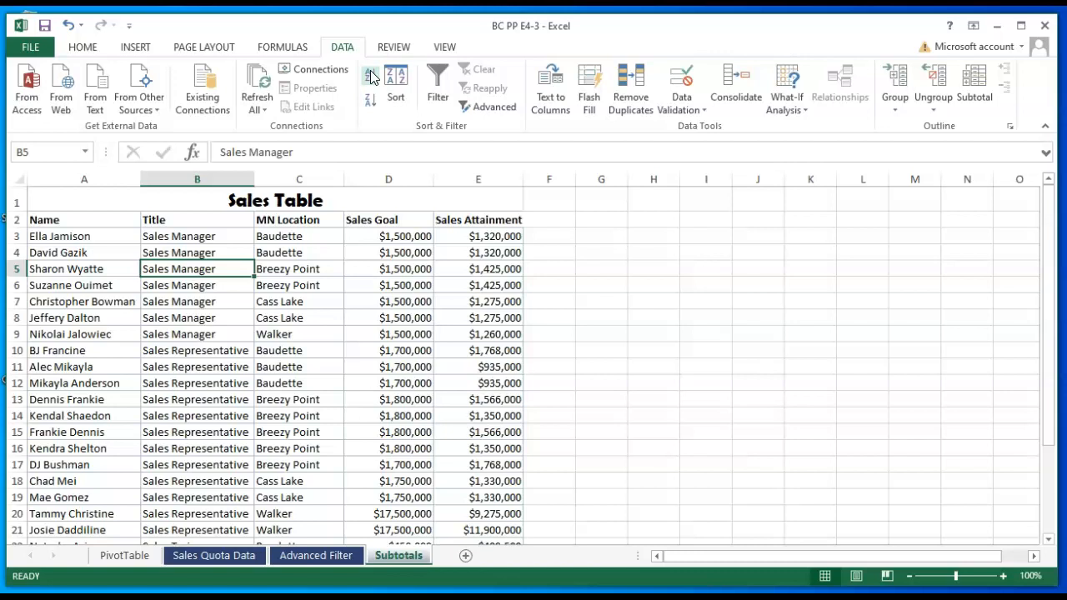
- Add subtotals at each change in Title, using the Average function for Sales Goal and Sales Attainment, and review the subtotal rows
left_click(977, 82)
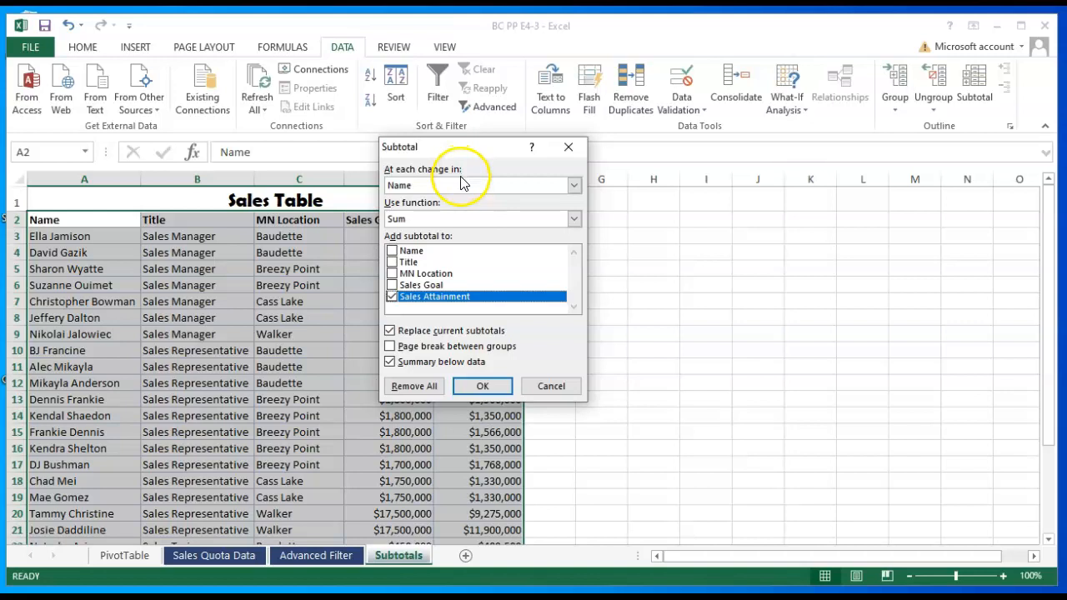
left_click(573, 185)
left_click(399, 213)
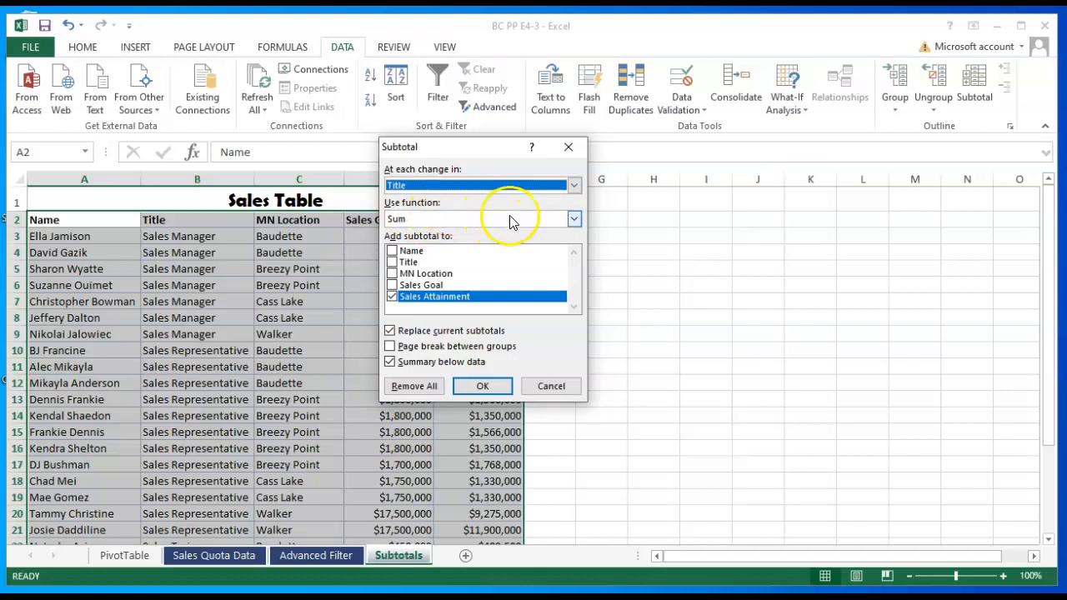
left_click(574, 219)
left_click(421, 252)
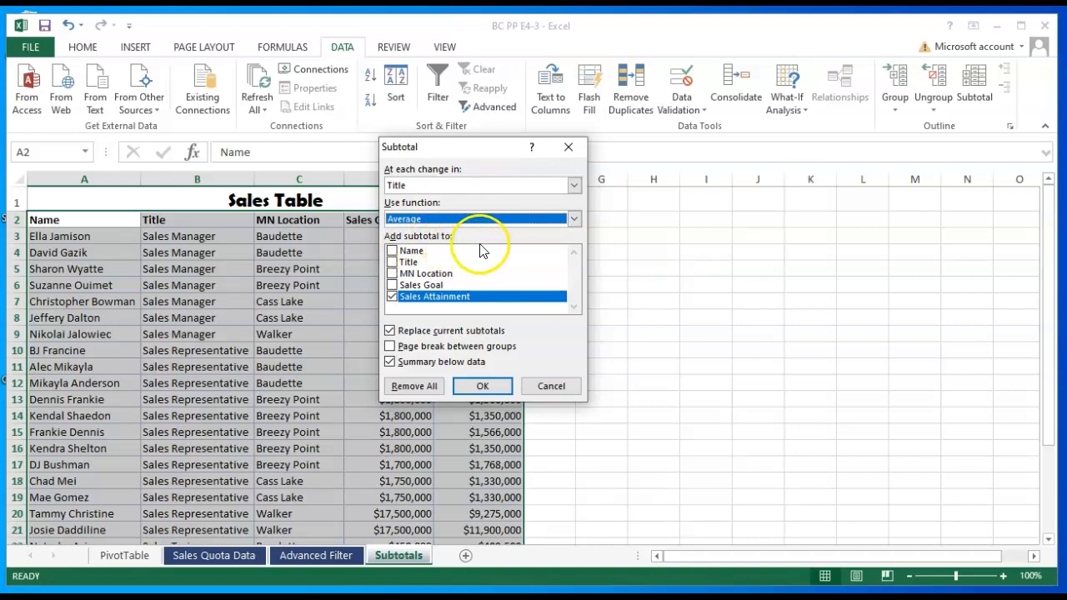
left_click(393, 286)
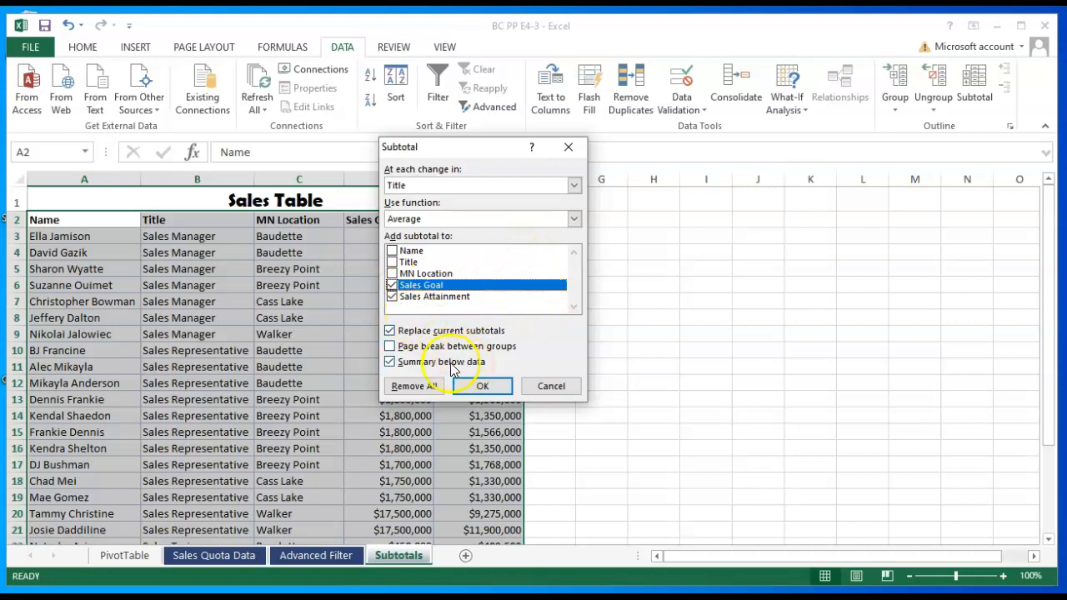
left_click(480, 387)
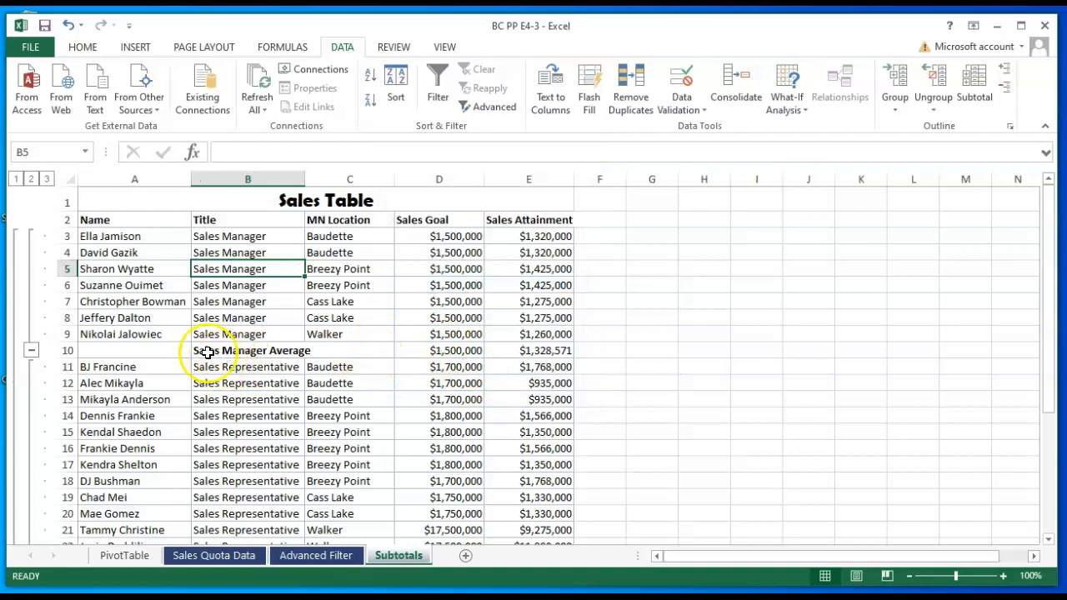
scroll(317, 353, "down", 4)
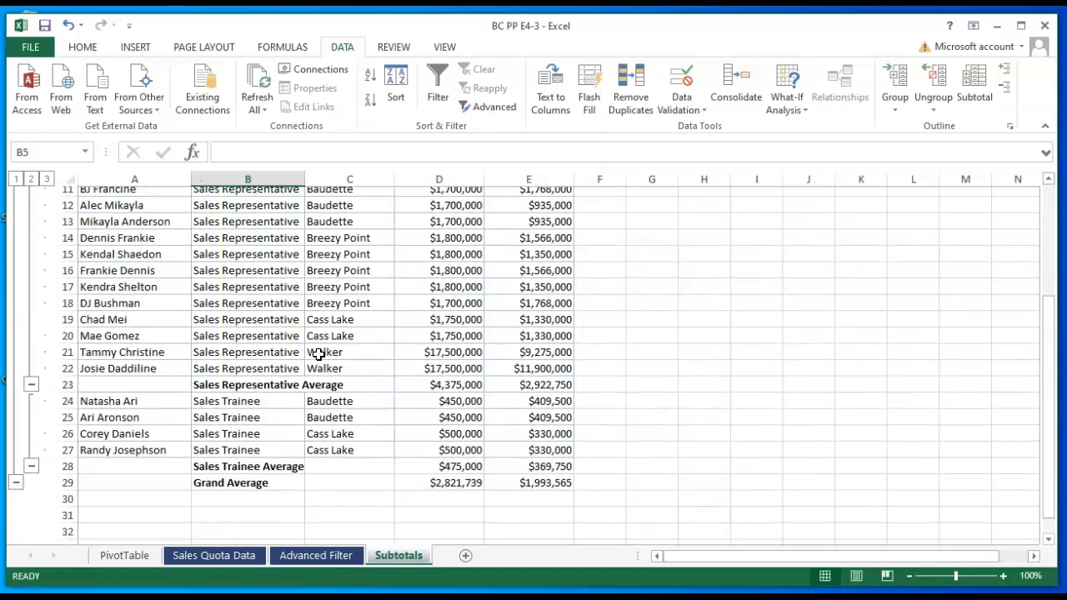
scroll(318, 354, "down", 1)
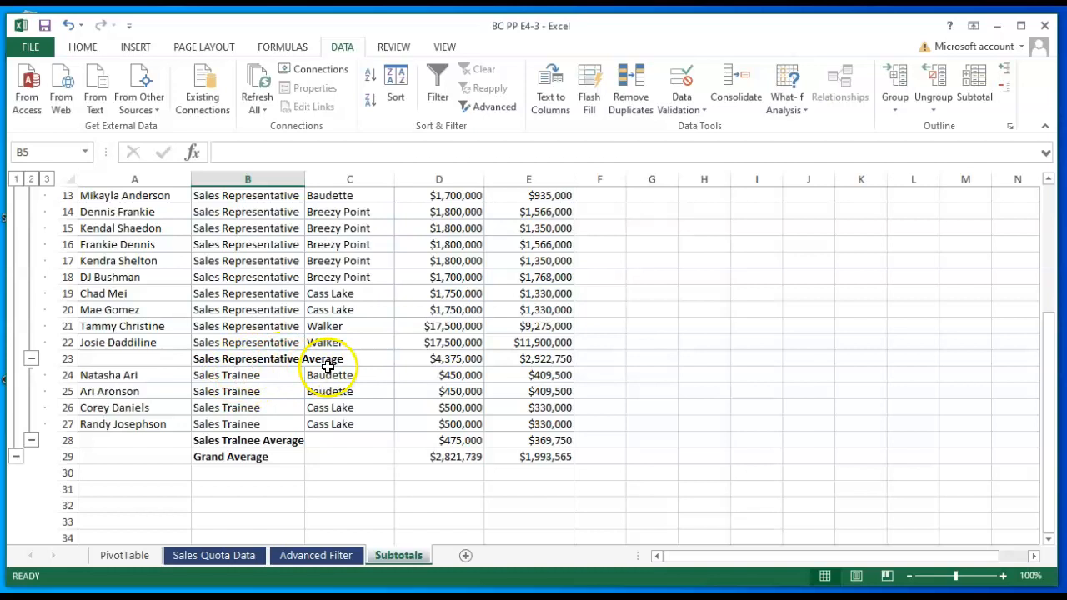